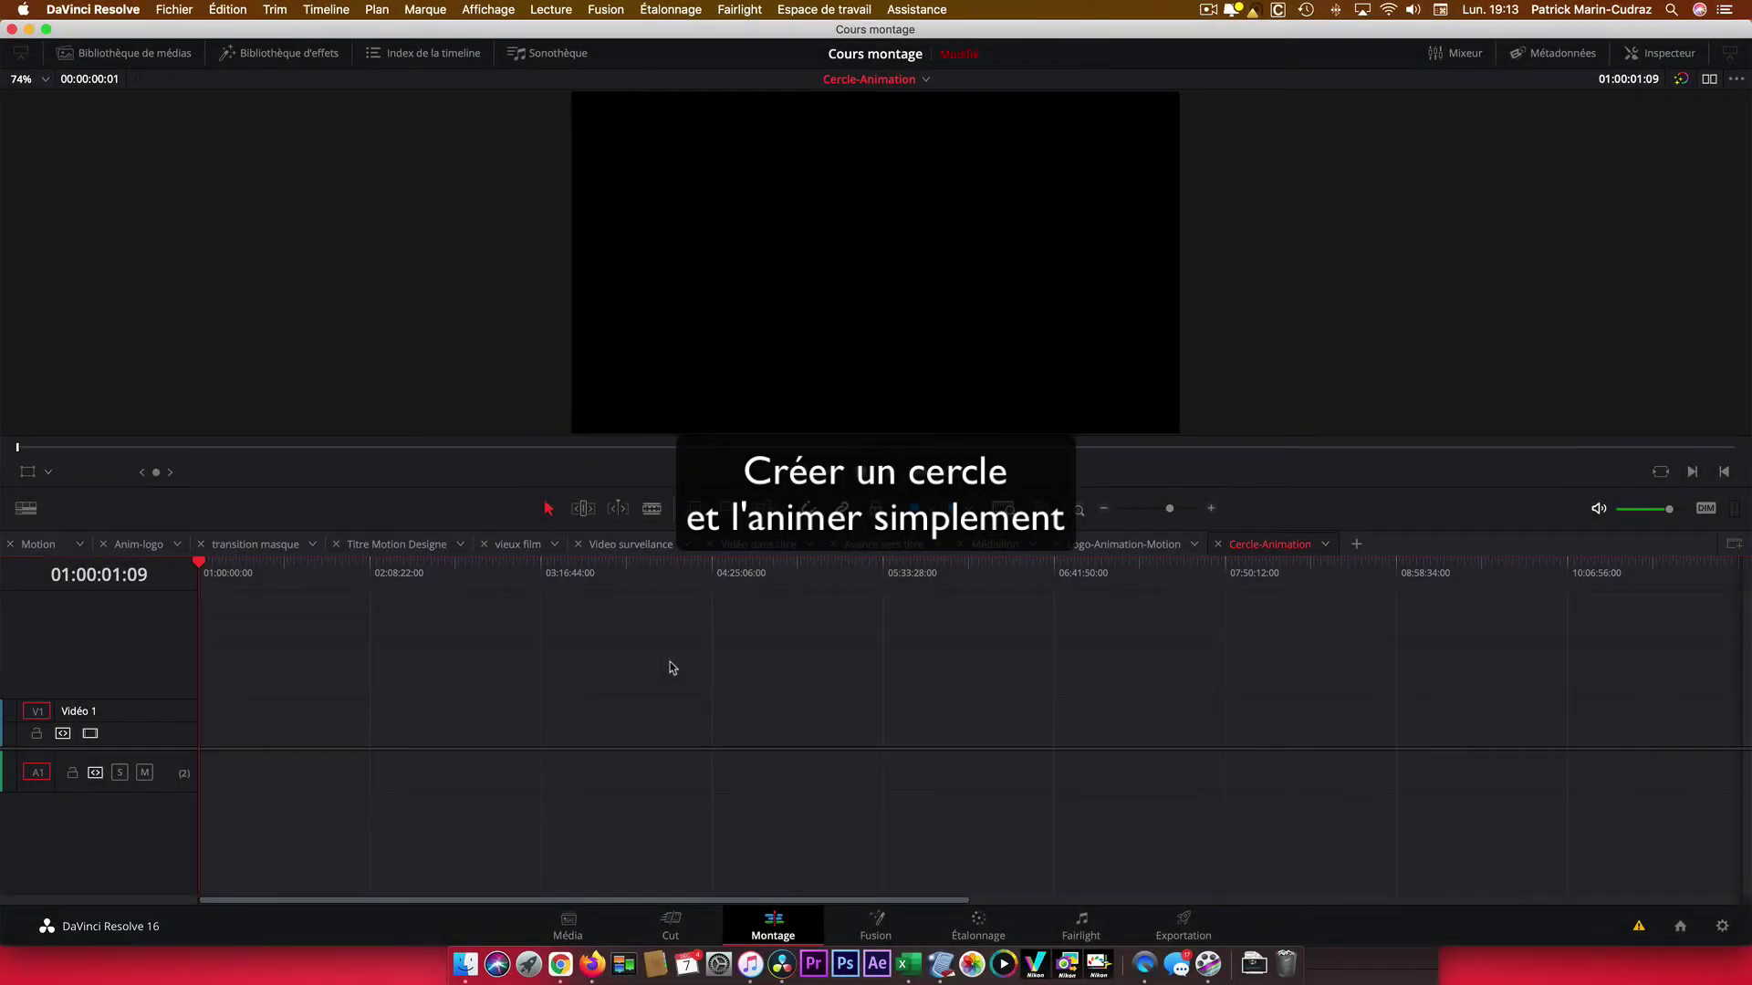
Add a Composition Fusion clip from the Effects library to Video 1, near the timeline start.
click(285, 57)
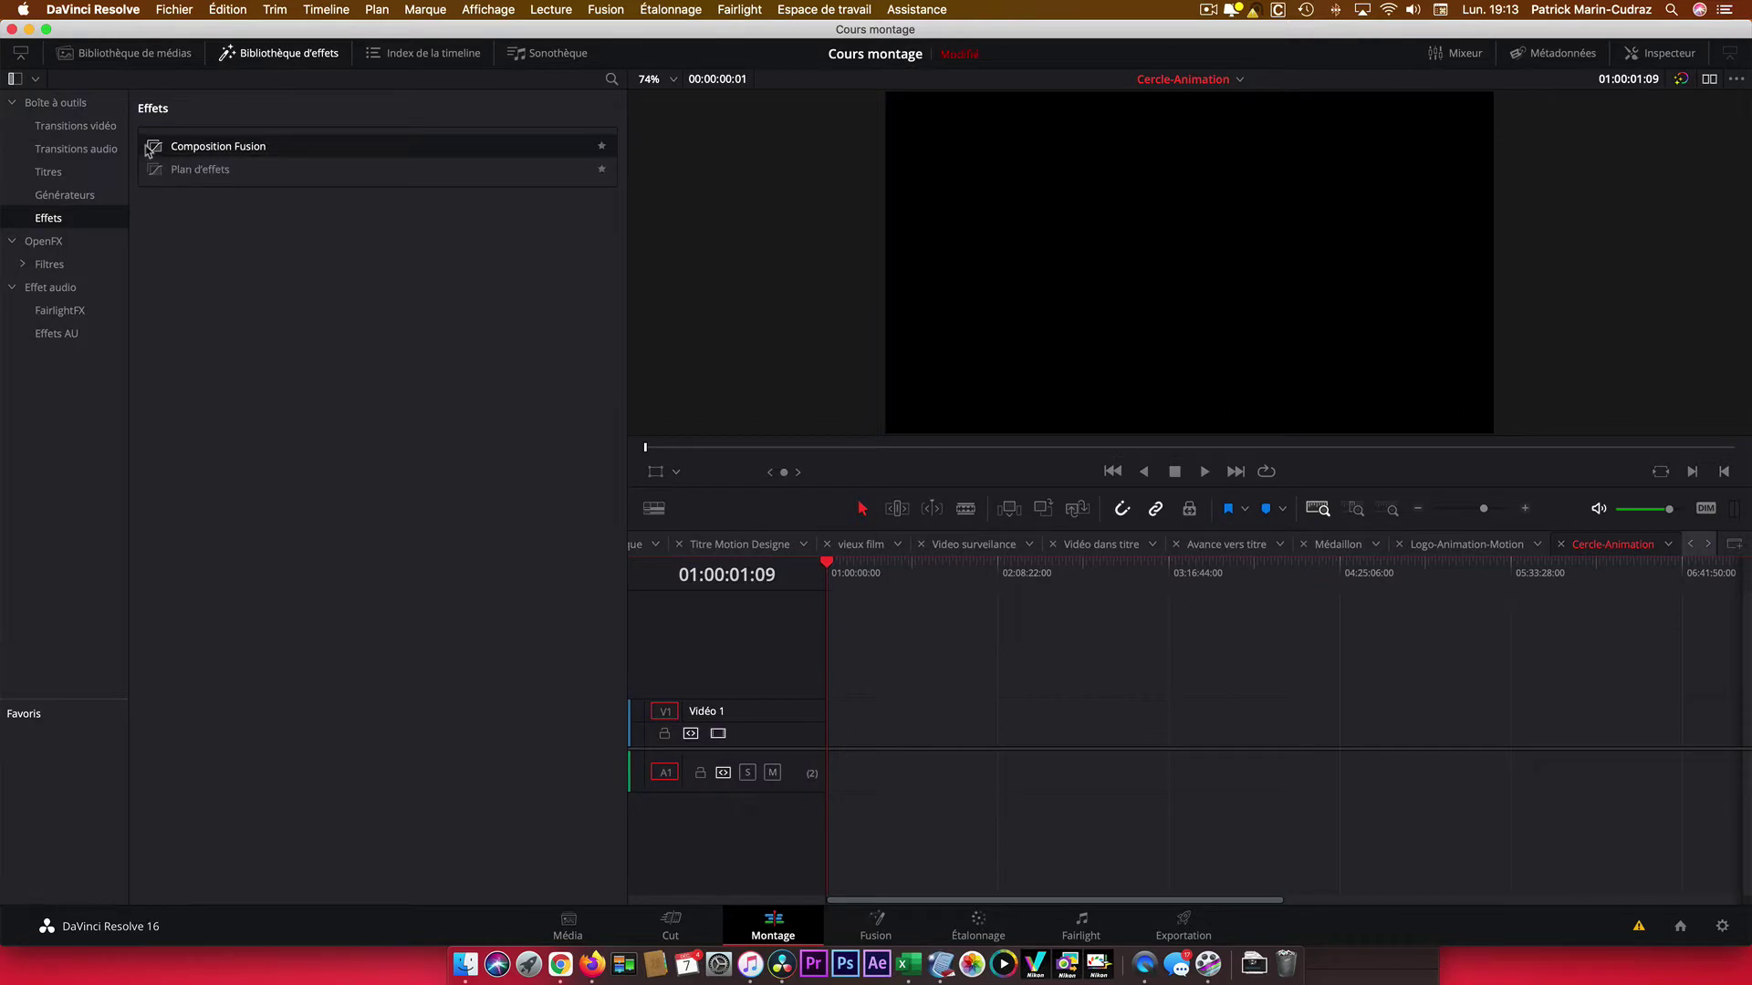
drag(152, 148, 850, 706)
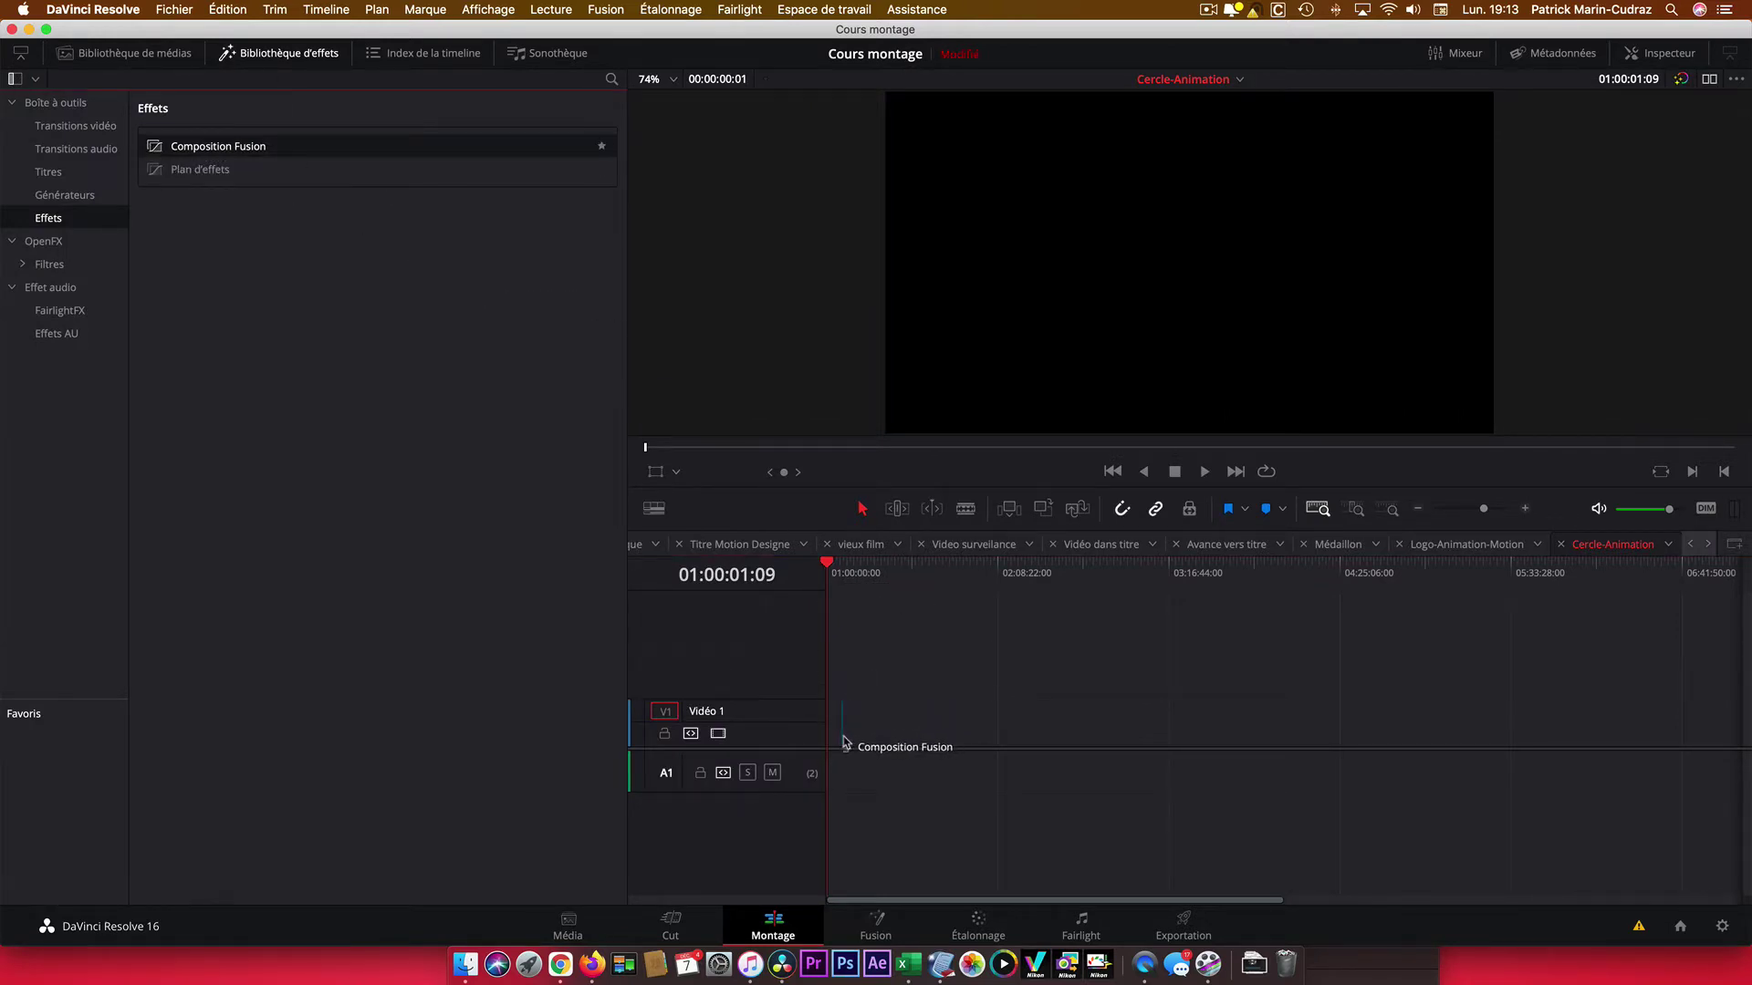
drag(850, 706, 841, 736)
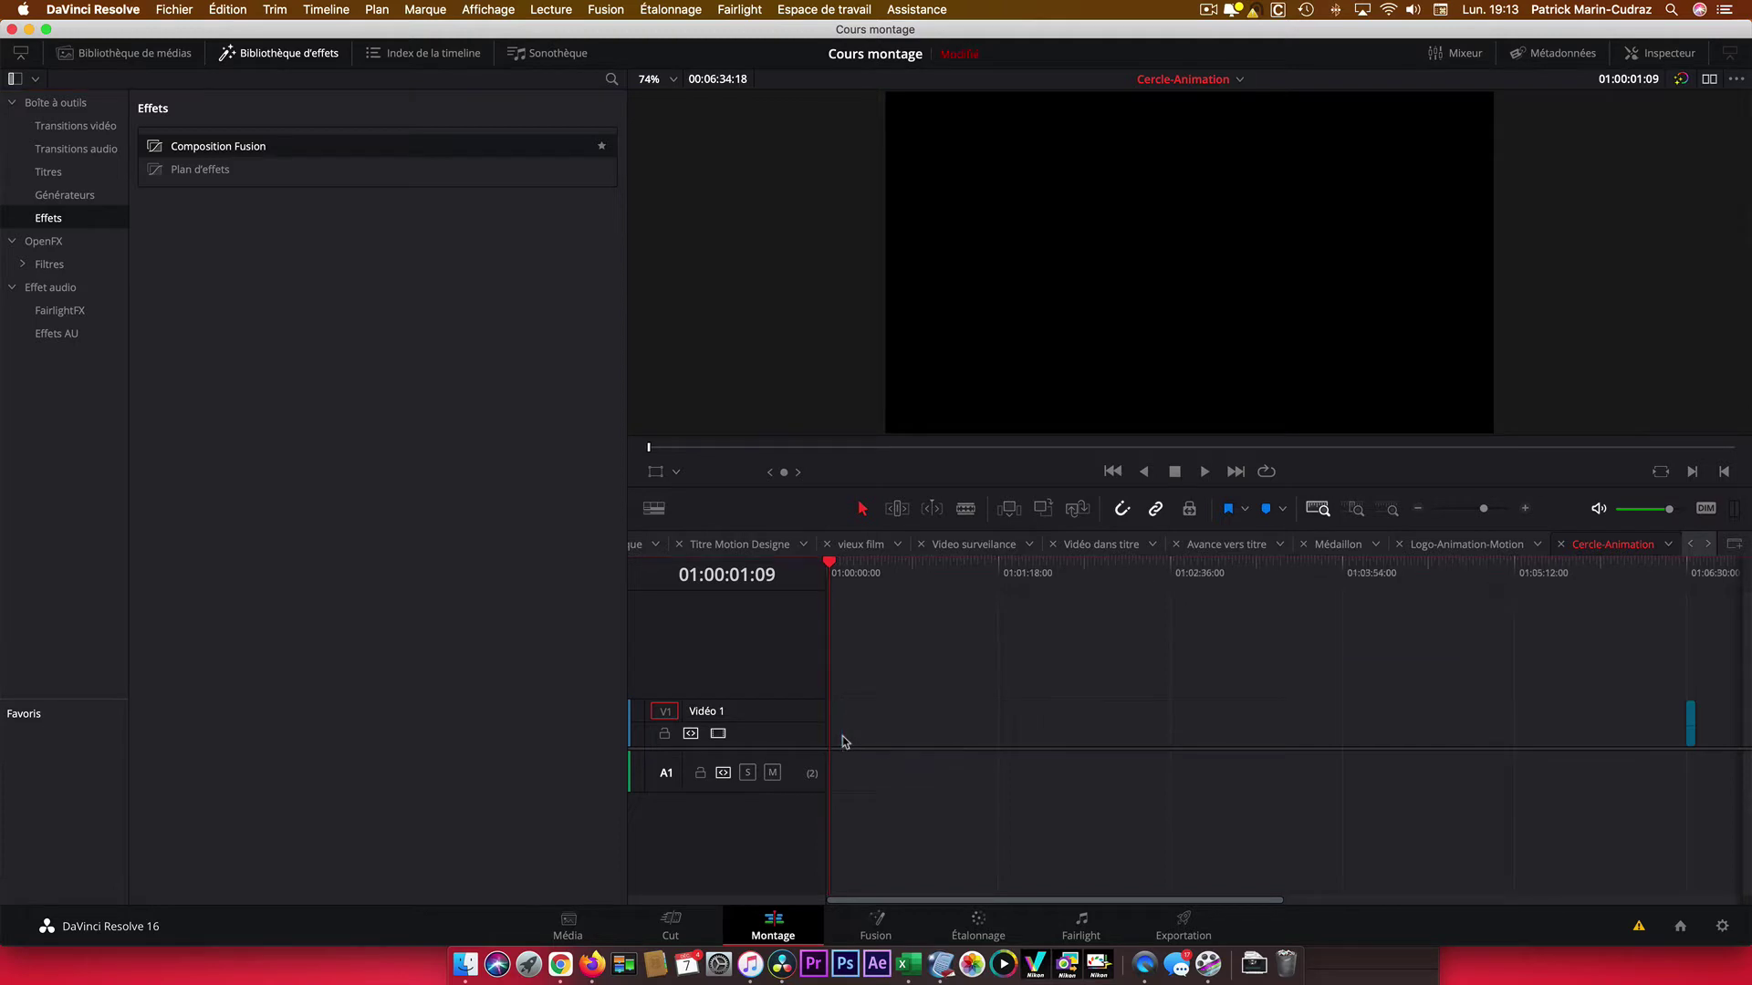
click(264, 54)
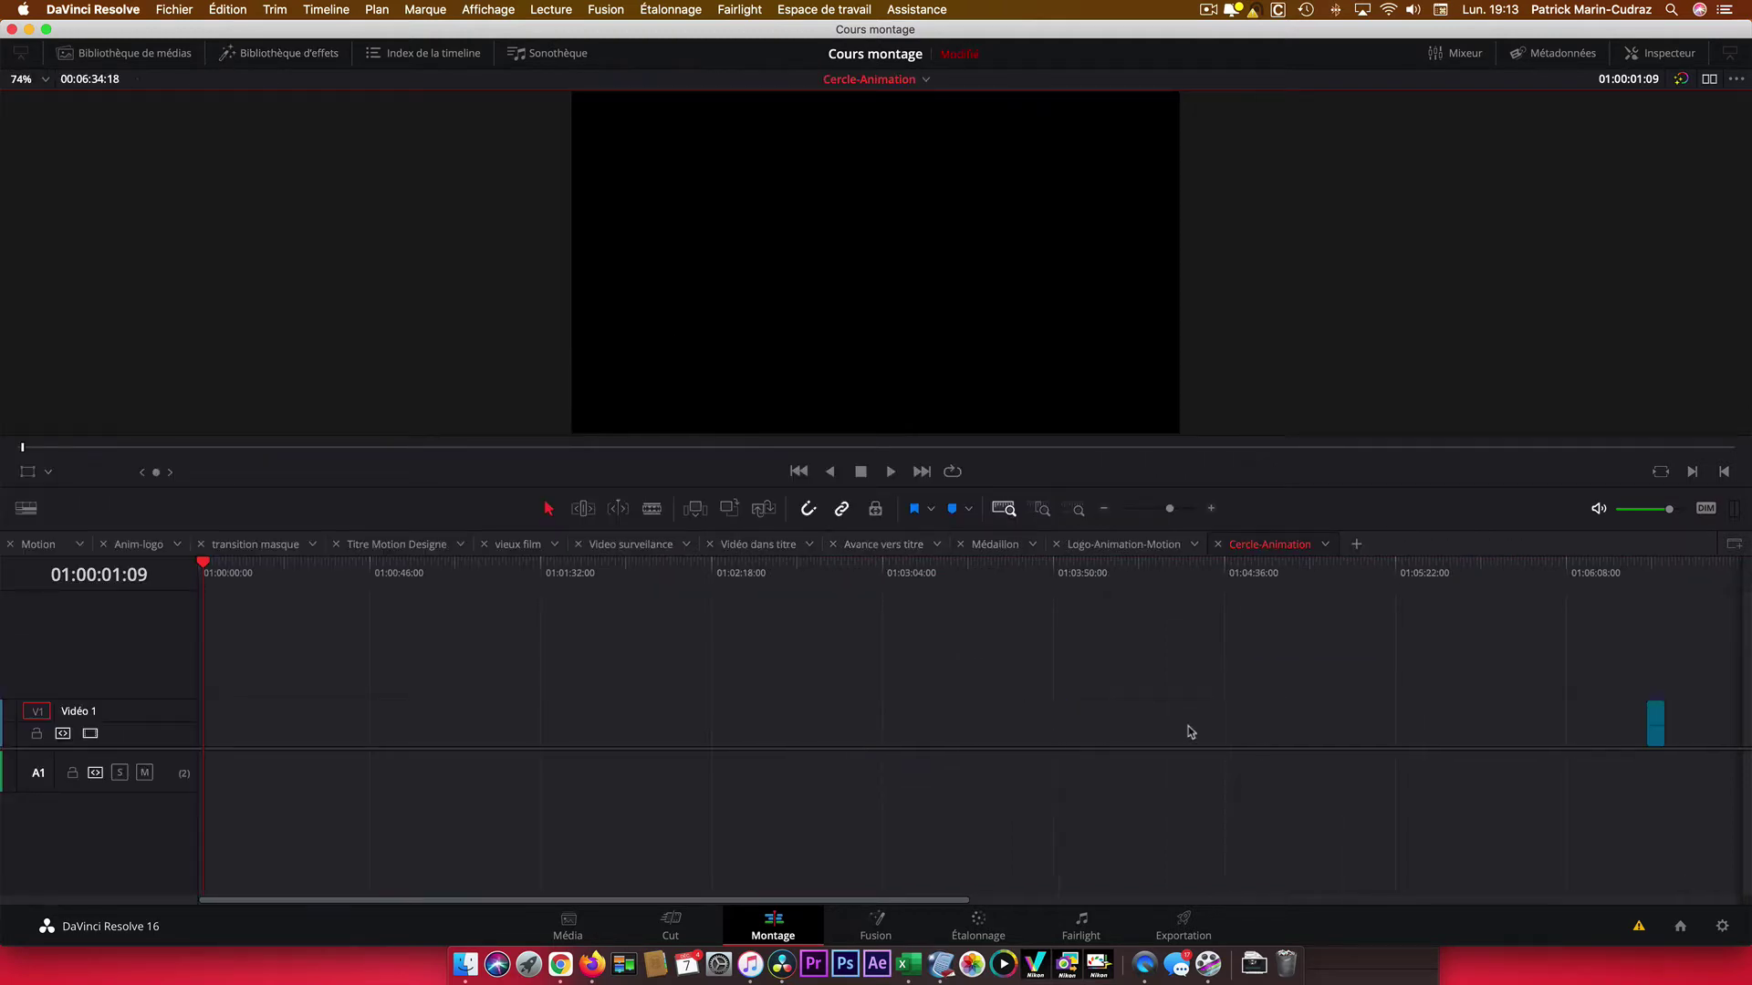
mouse_move(1658, 729)
mouse_down()
mouse_move(343, 776)
mouse_move(212, 759)
mouse_up()
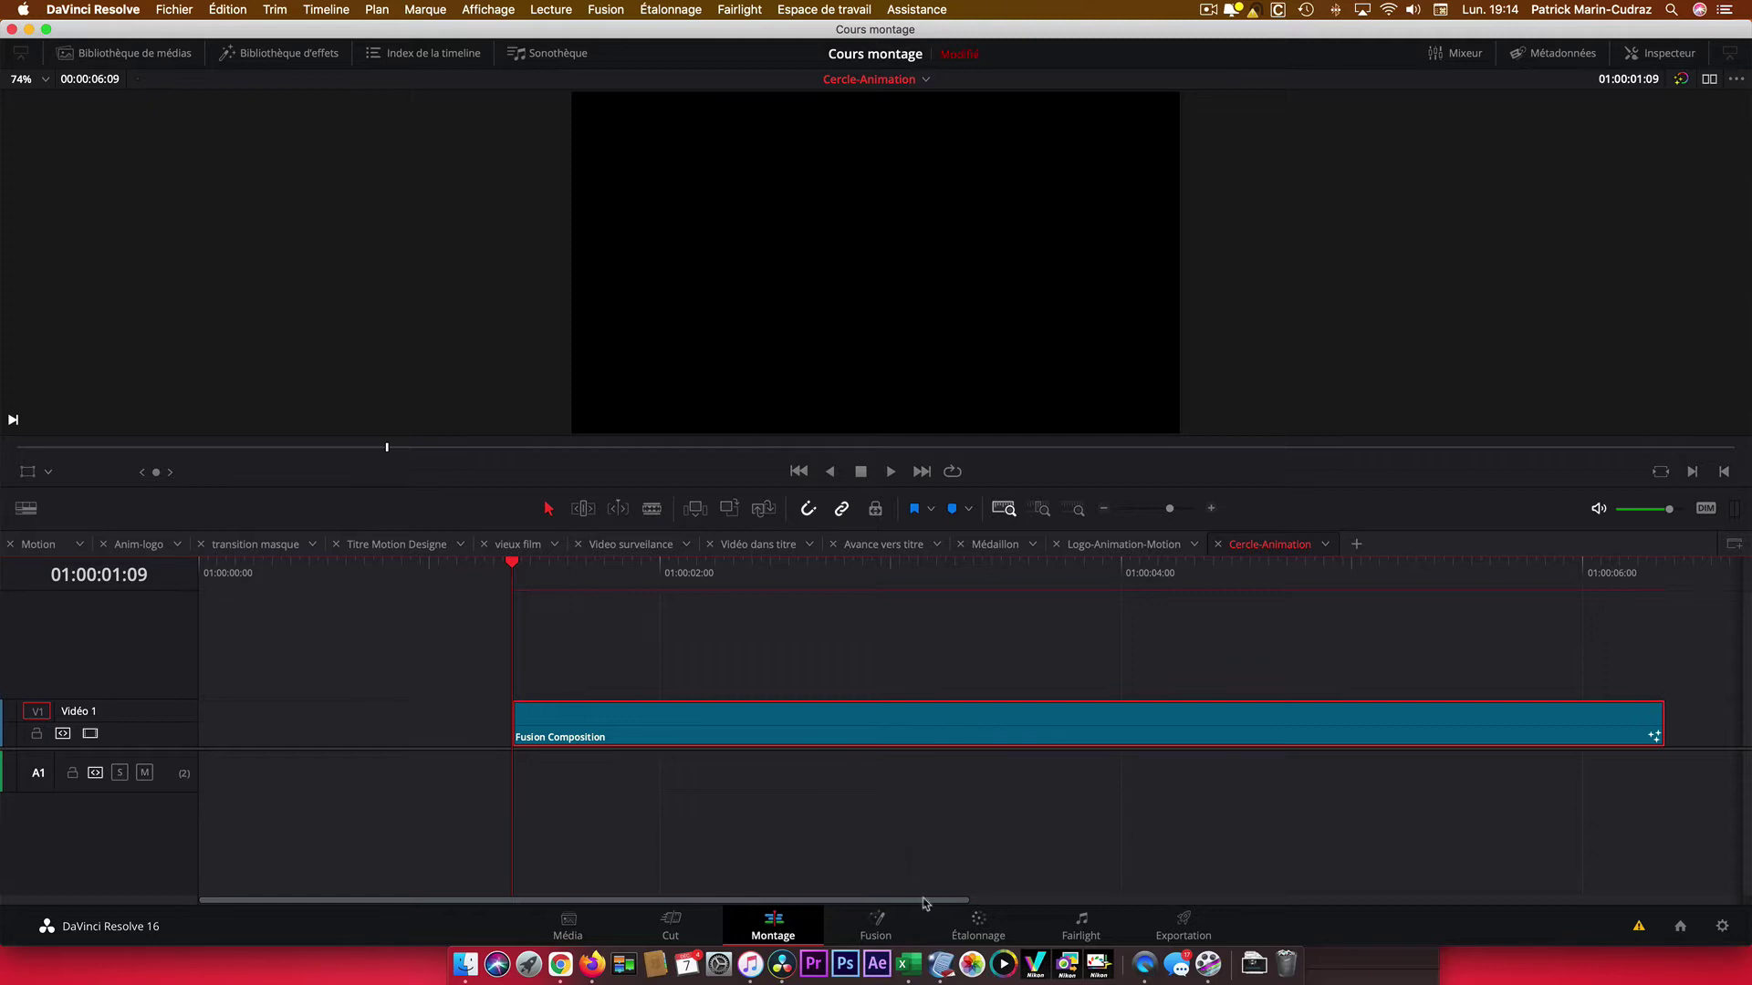
In Fusion, move MediaOut1 right and add Background and Paint nodes, with Background1 feeding Paint1.
click(875, 926)
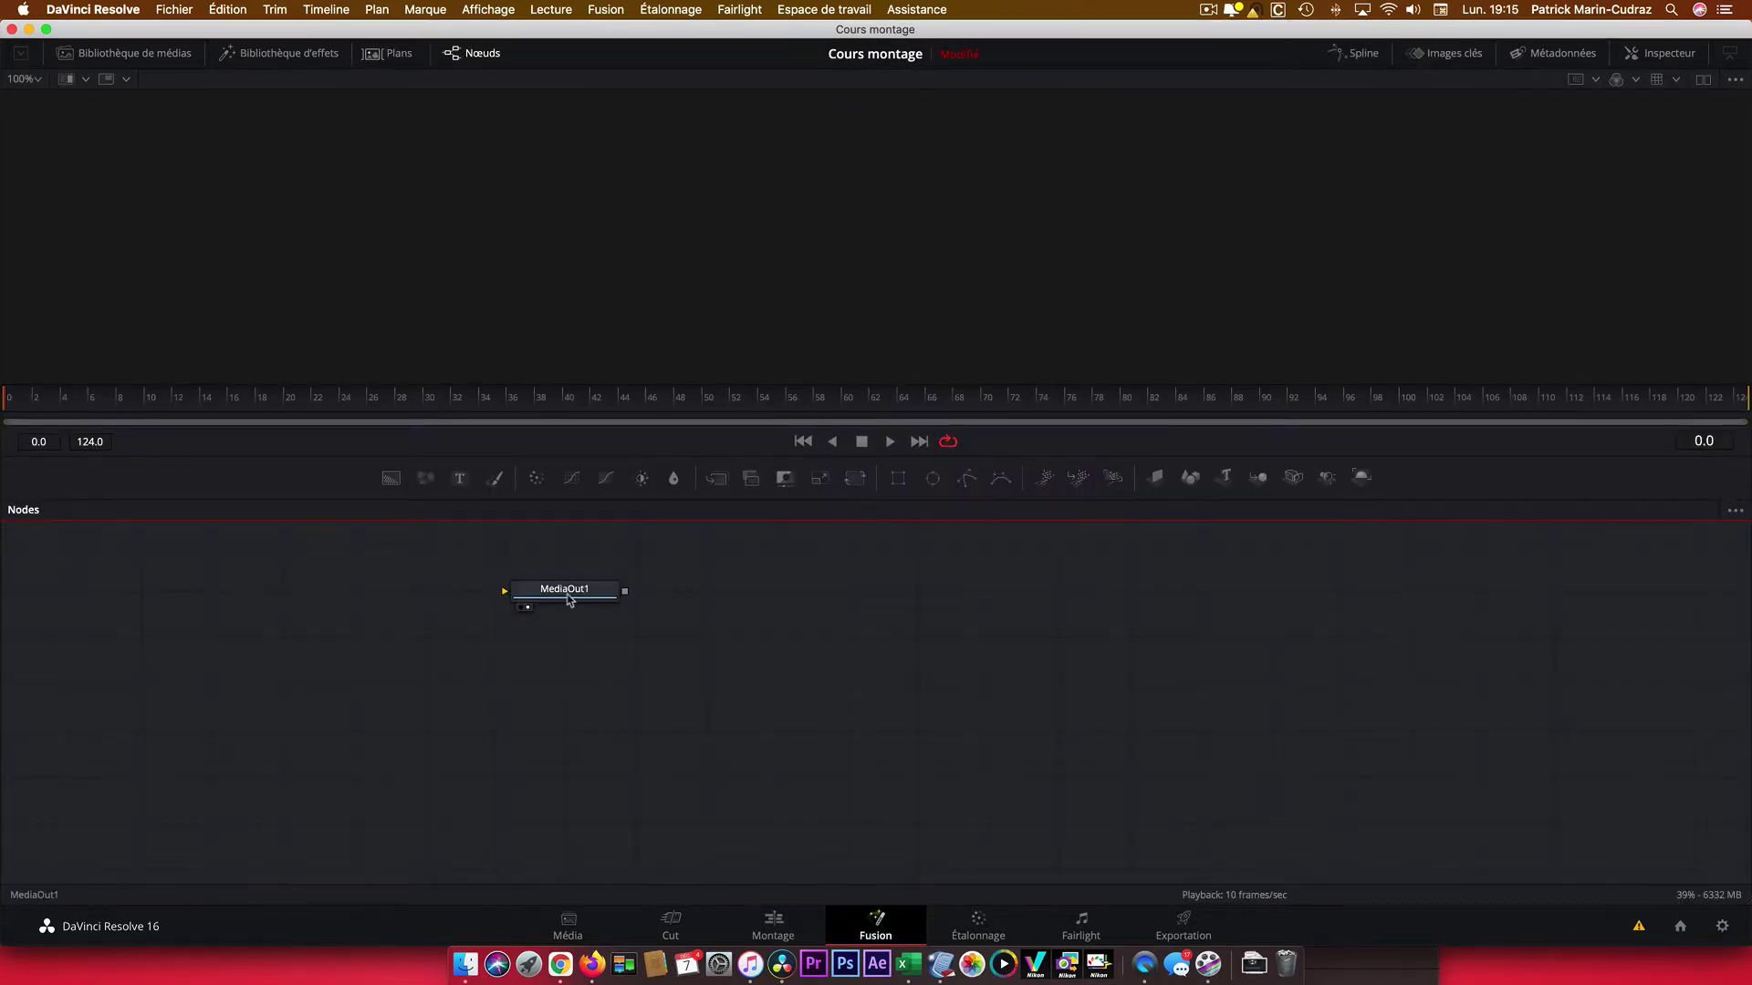
drag(567, 598, 1062, 691)
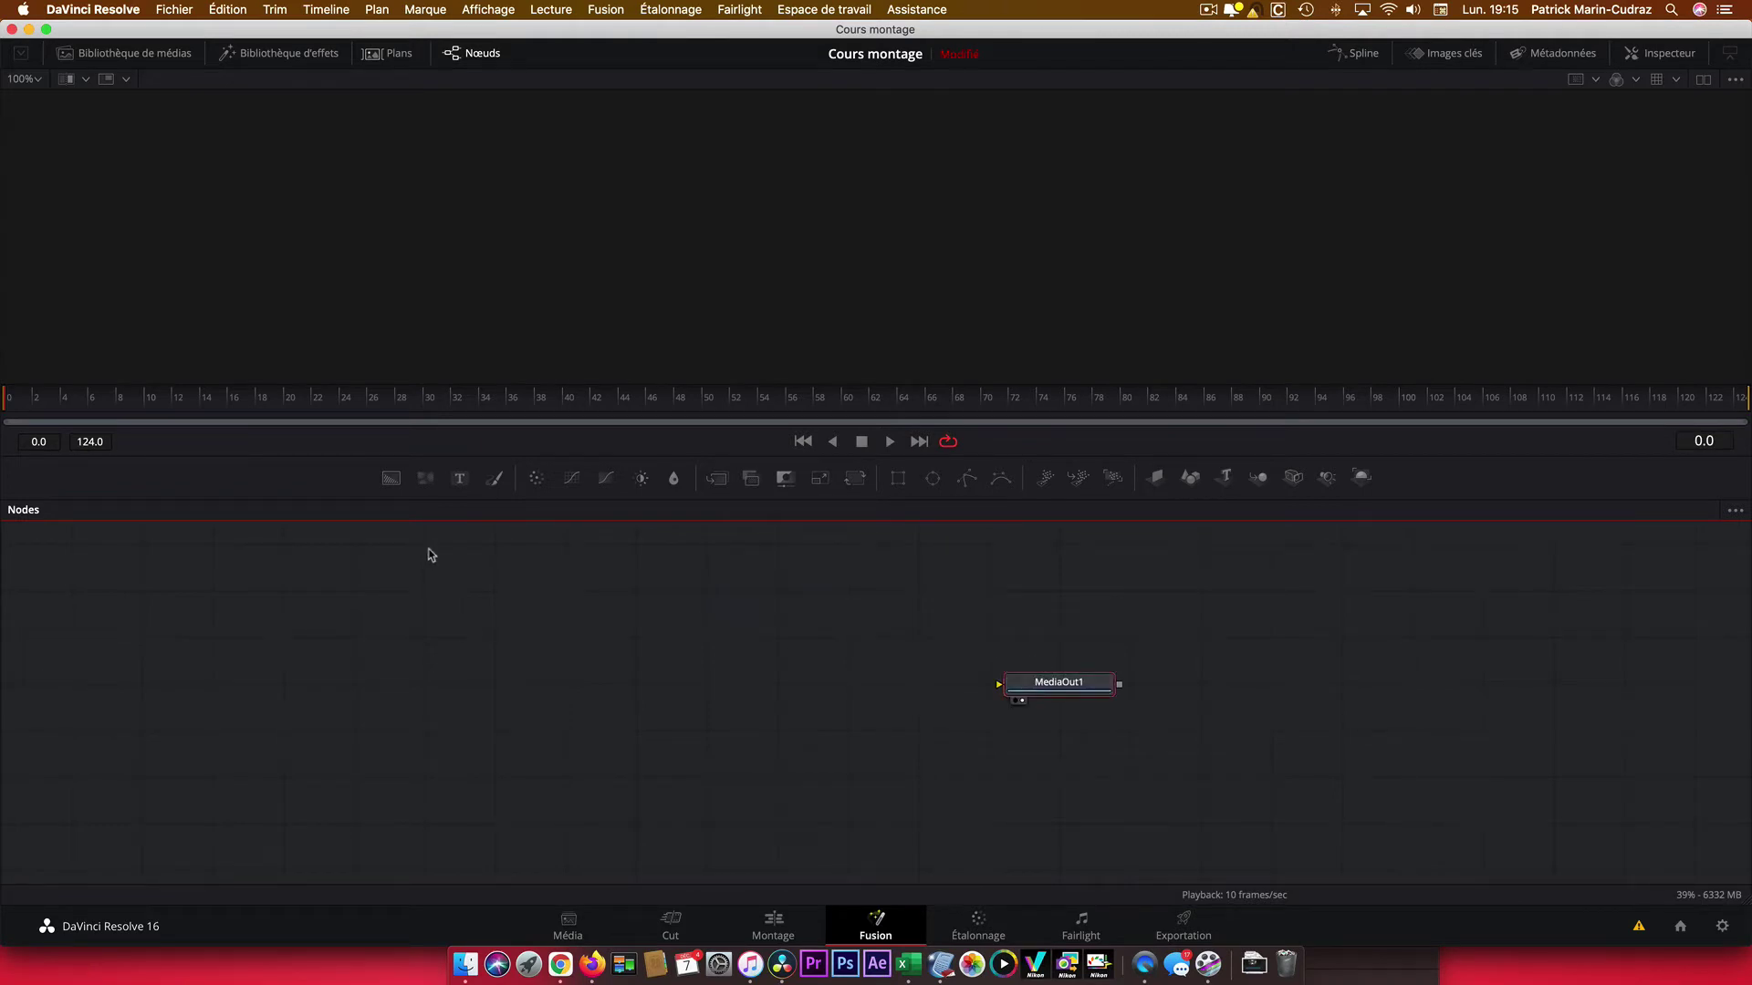
drag(391, 482, 407, 691)
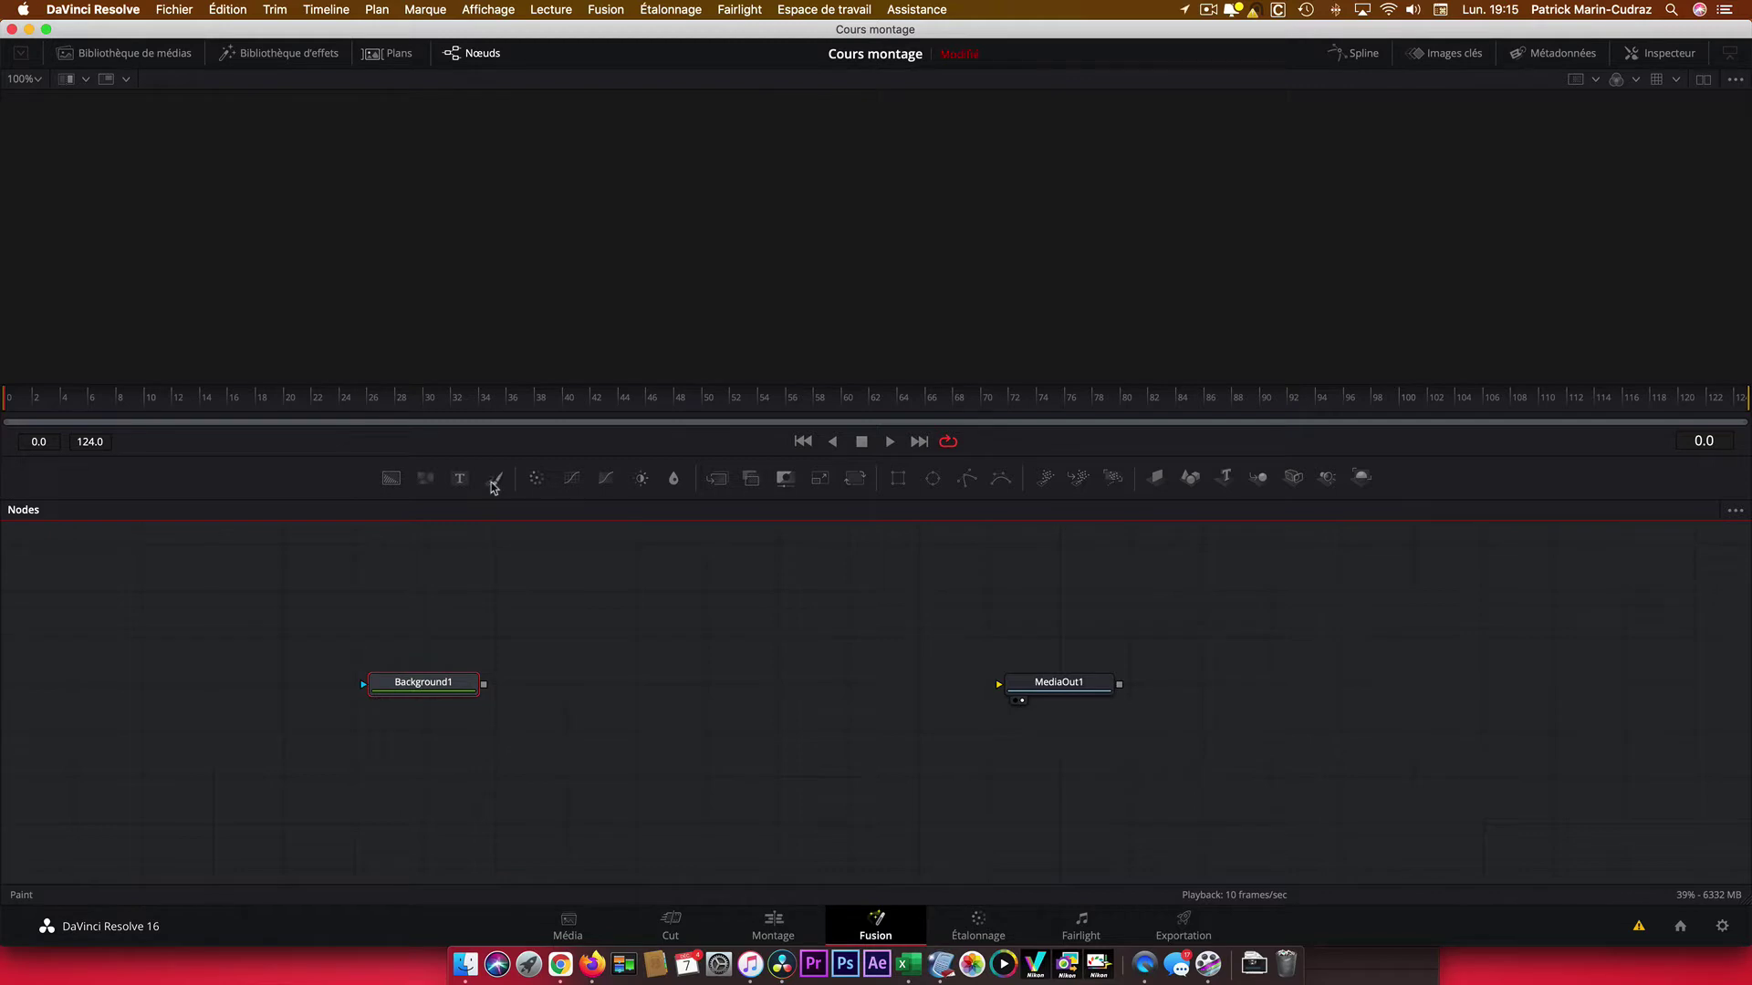
drag(494, 482, 636, 684)
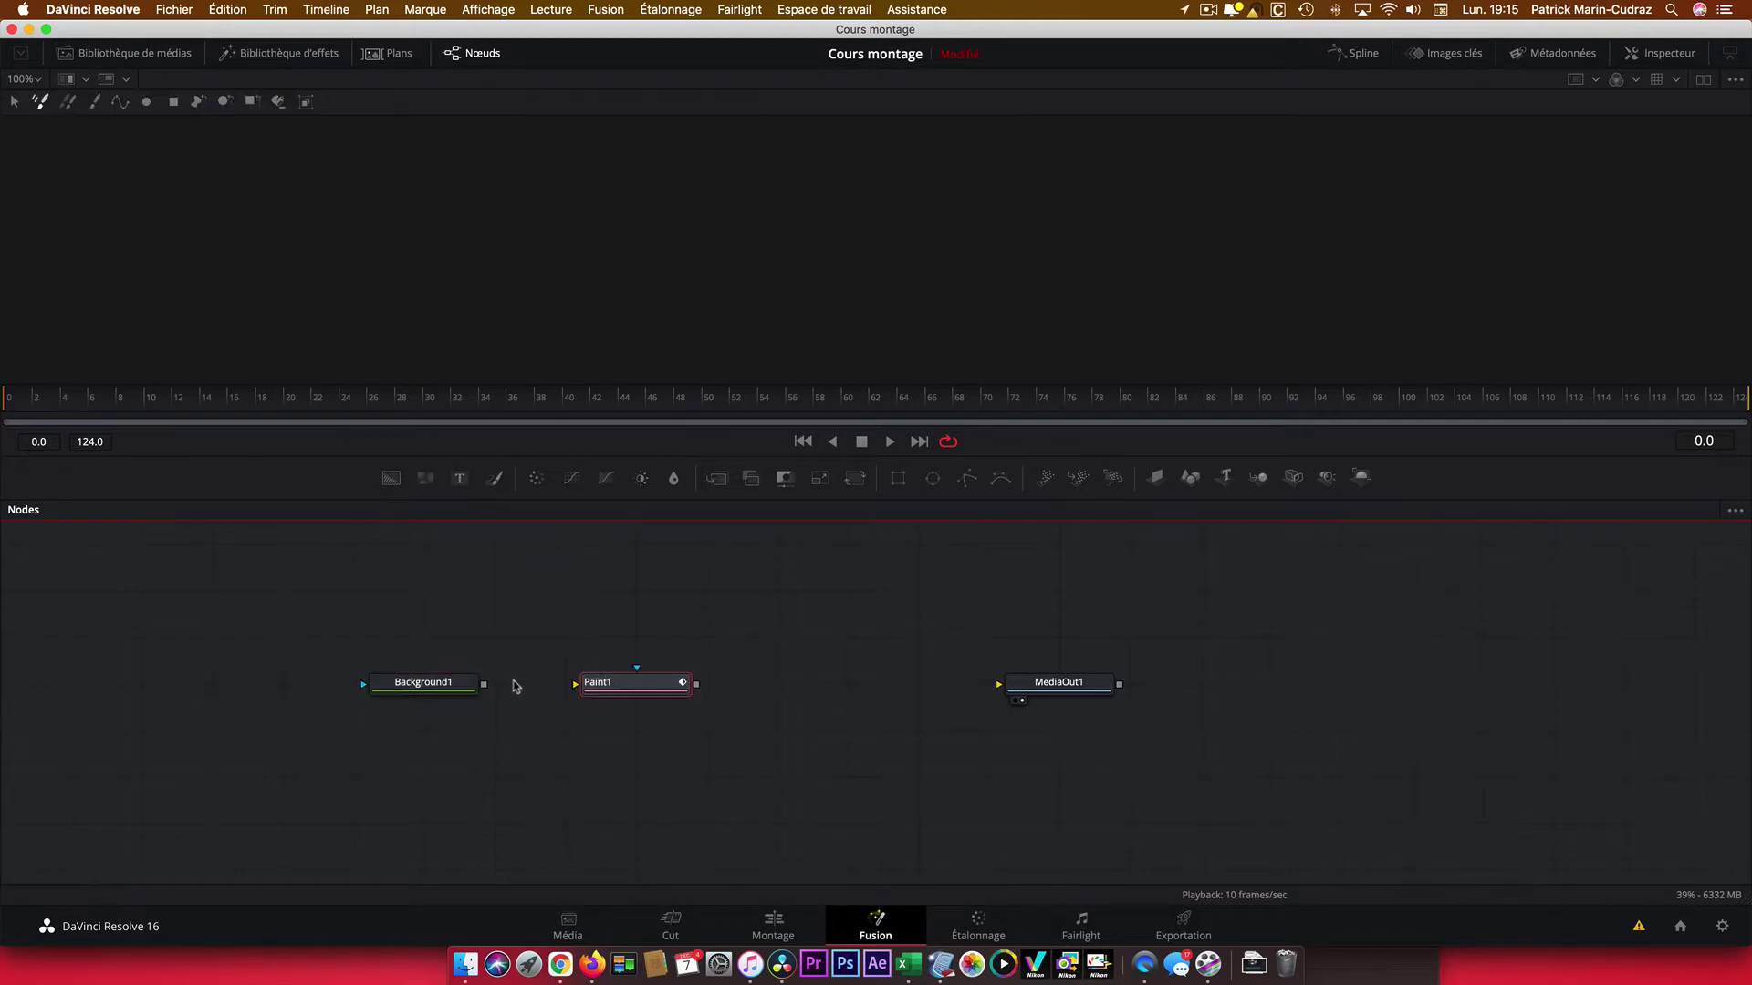
drag(483, 685, 584, 686)
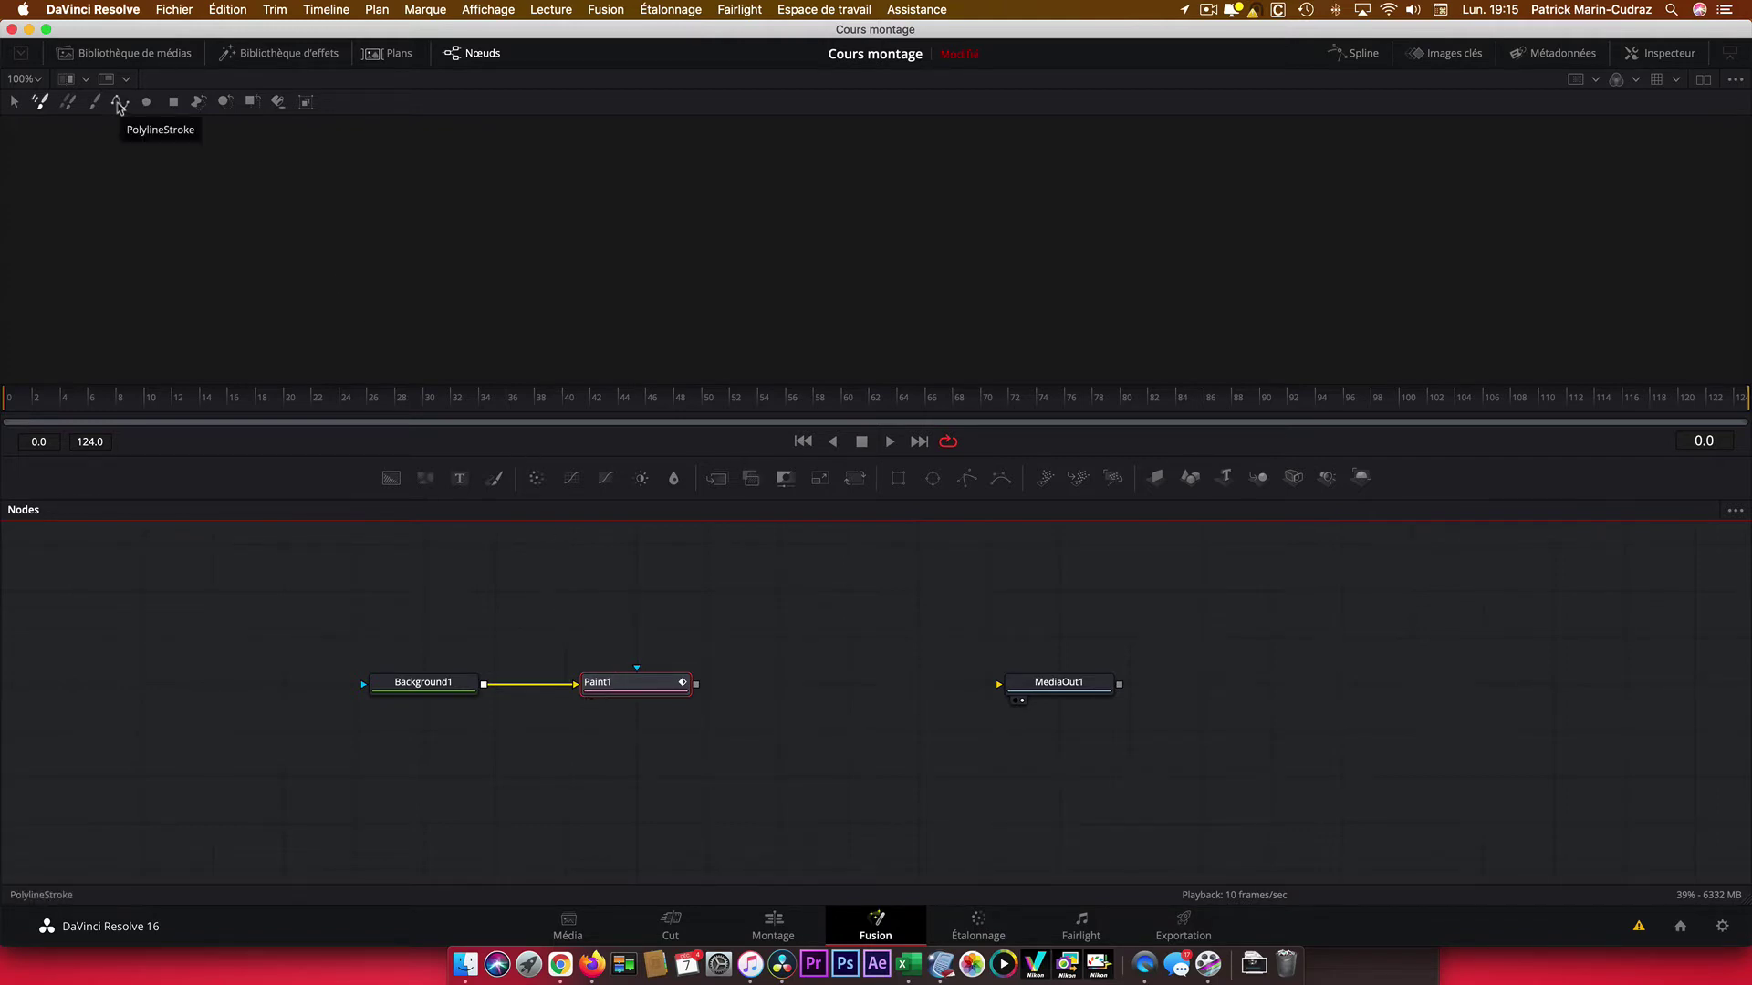
View Paint1 and create a centred 0.25 × 0.25 ellipse polyline stroke.
click(118, 103)
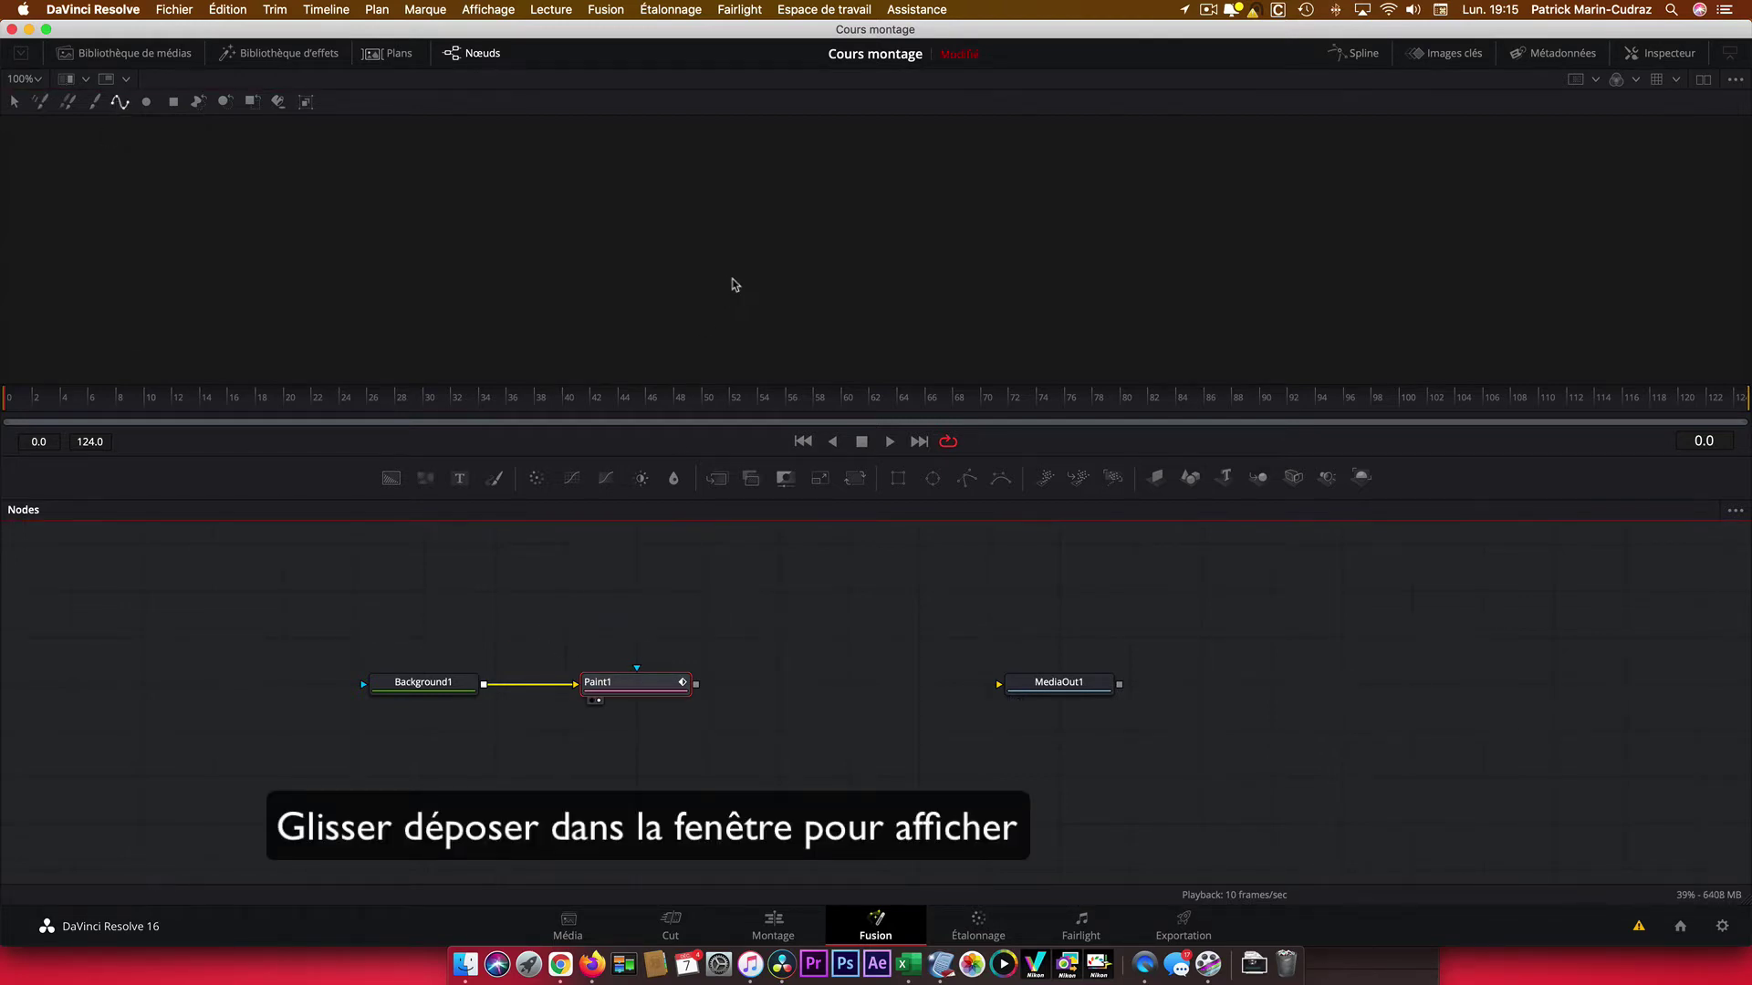
drag(643, 686, 728, 284)
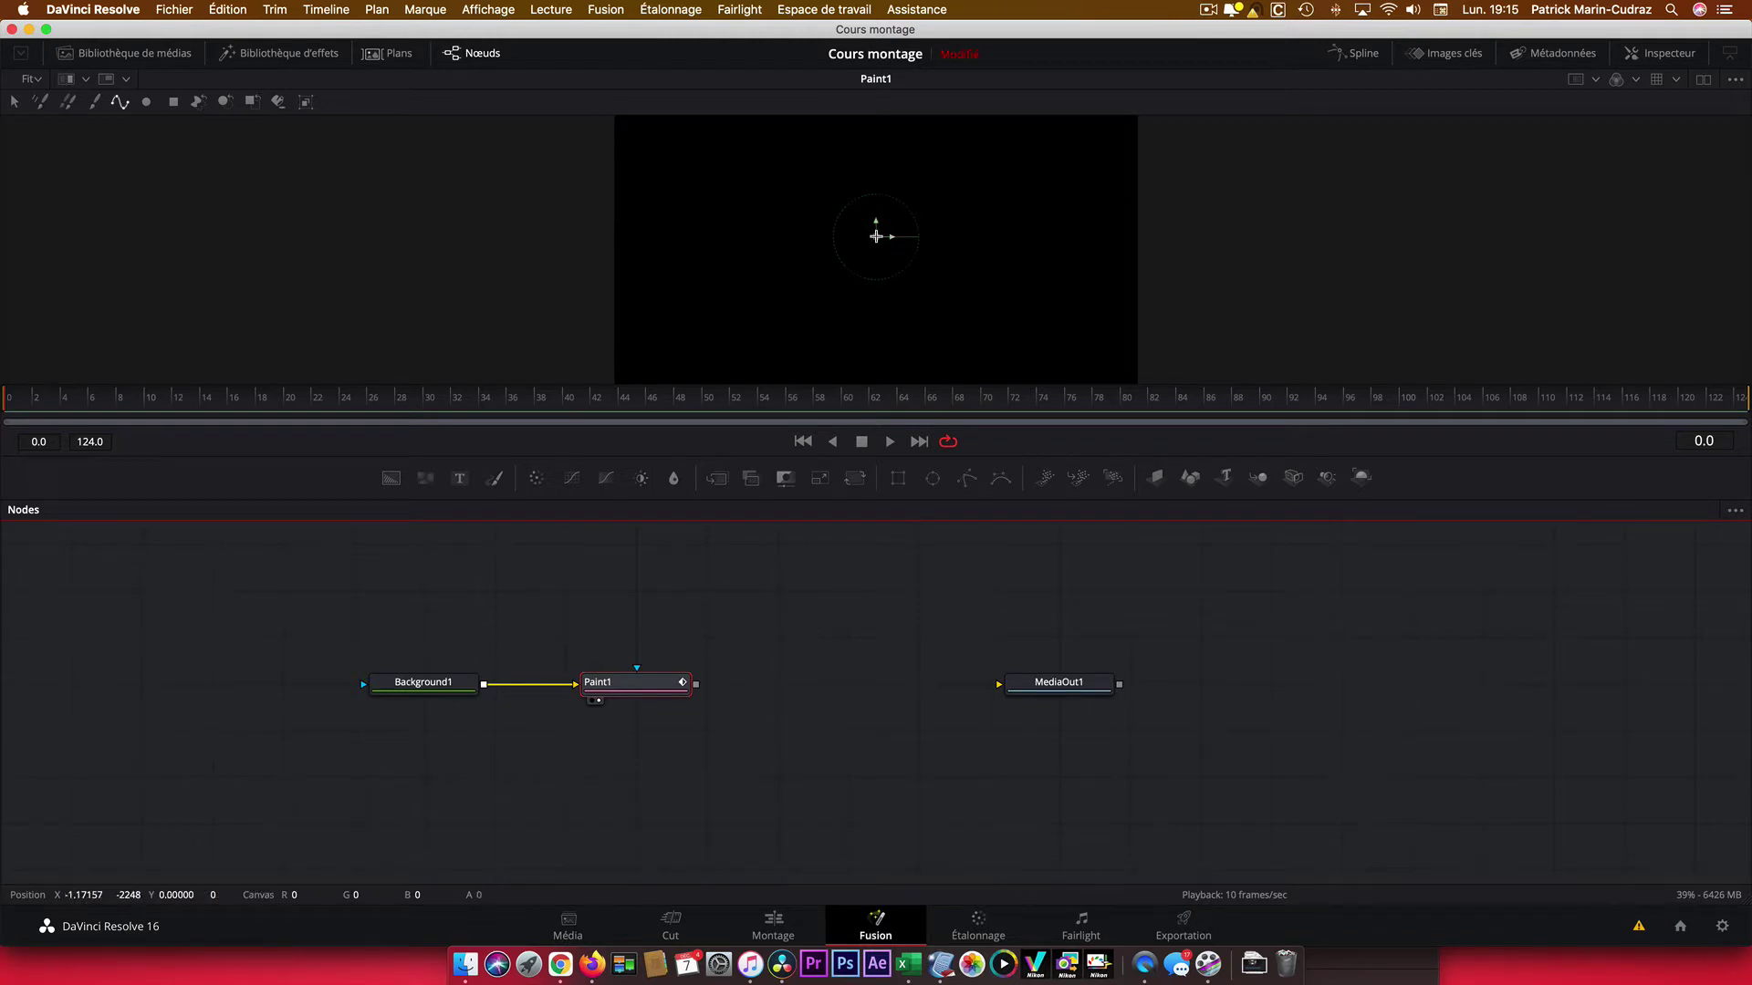
right_click(876, 237)
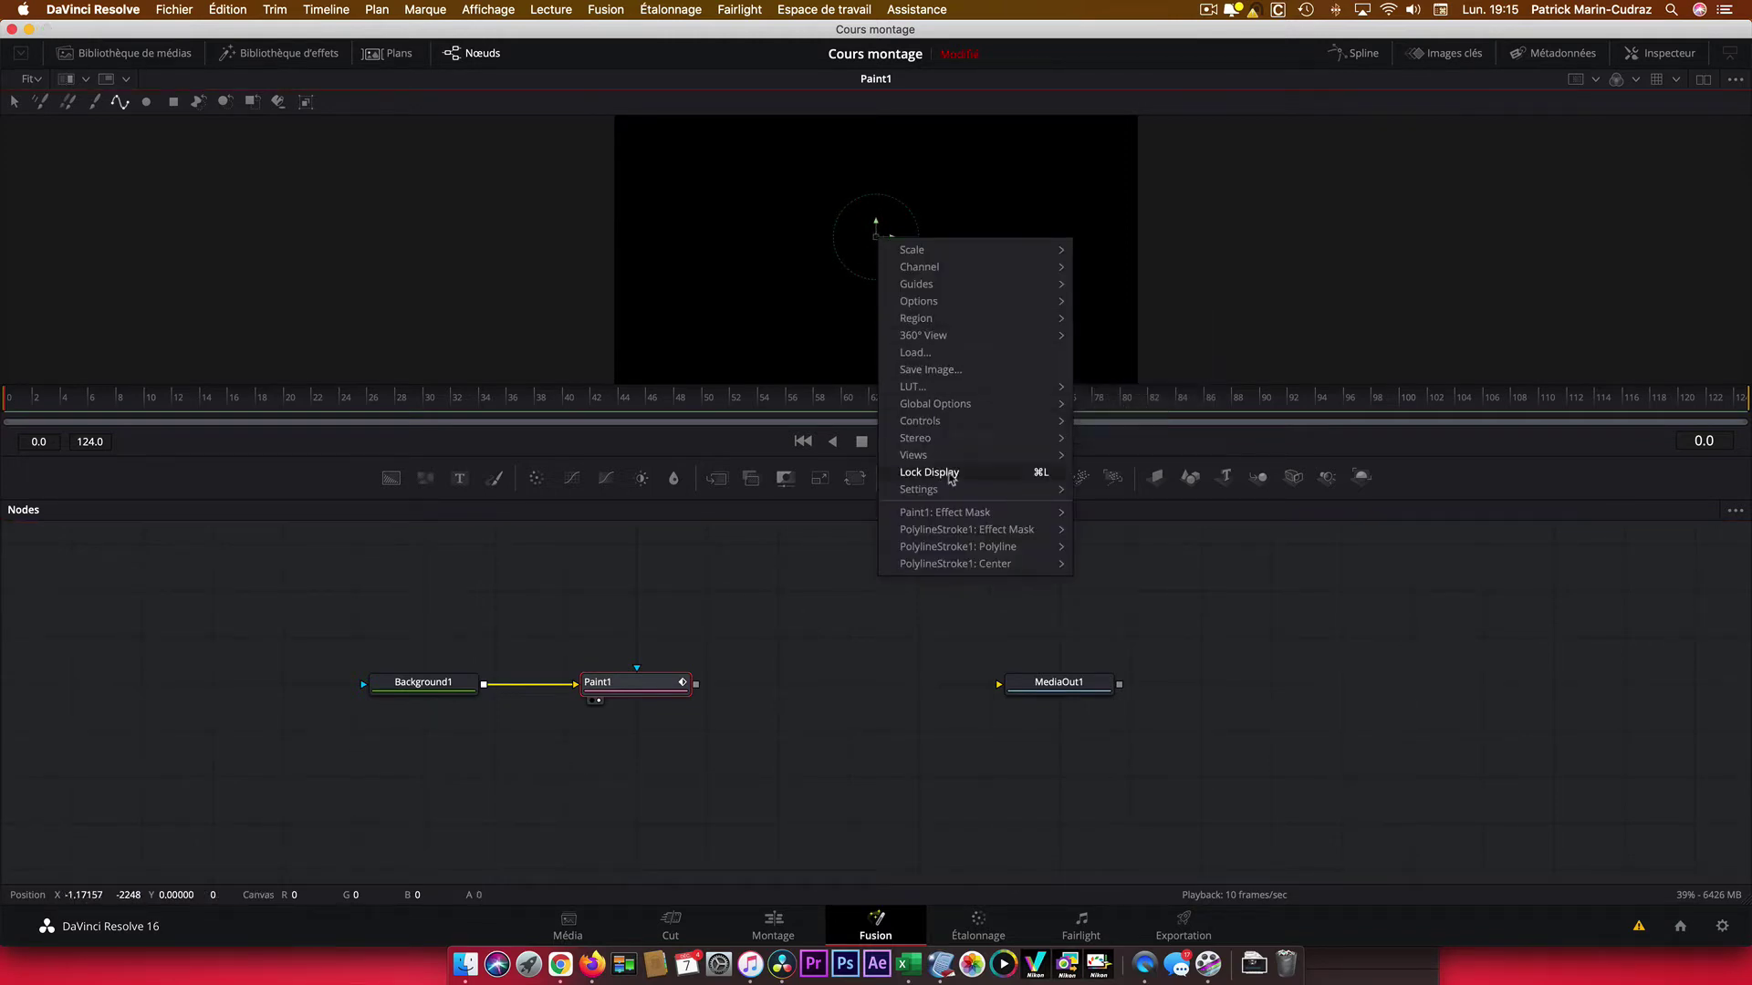
mouse_move(985, 551)
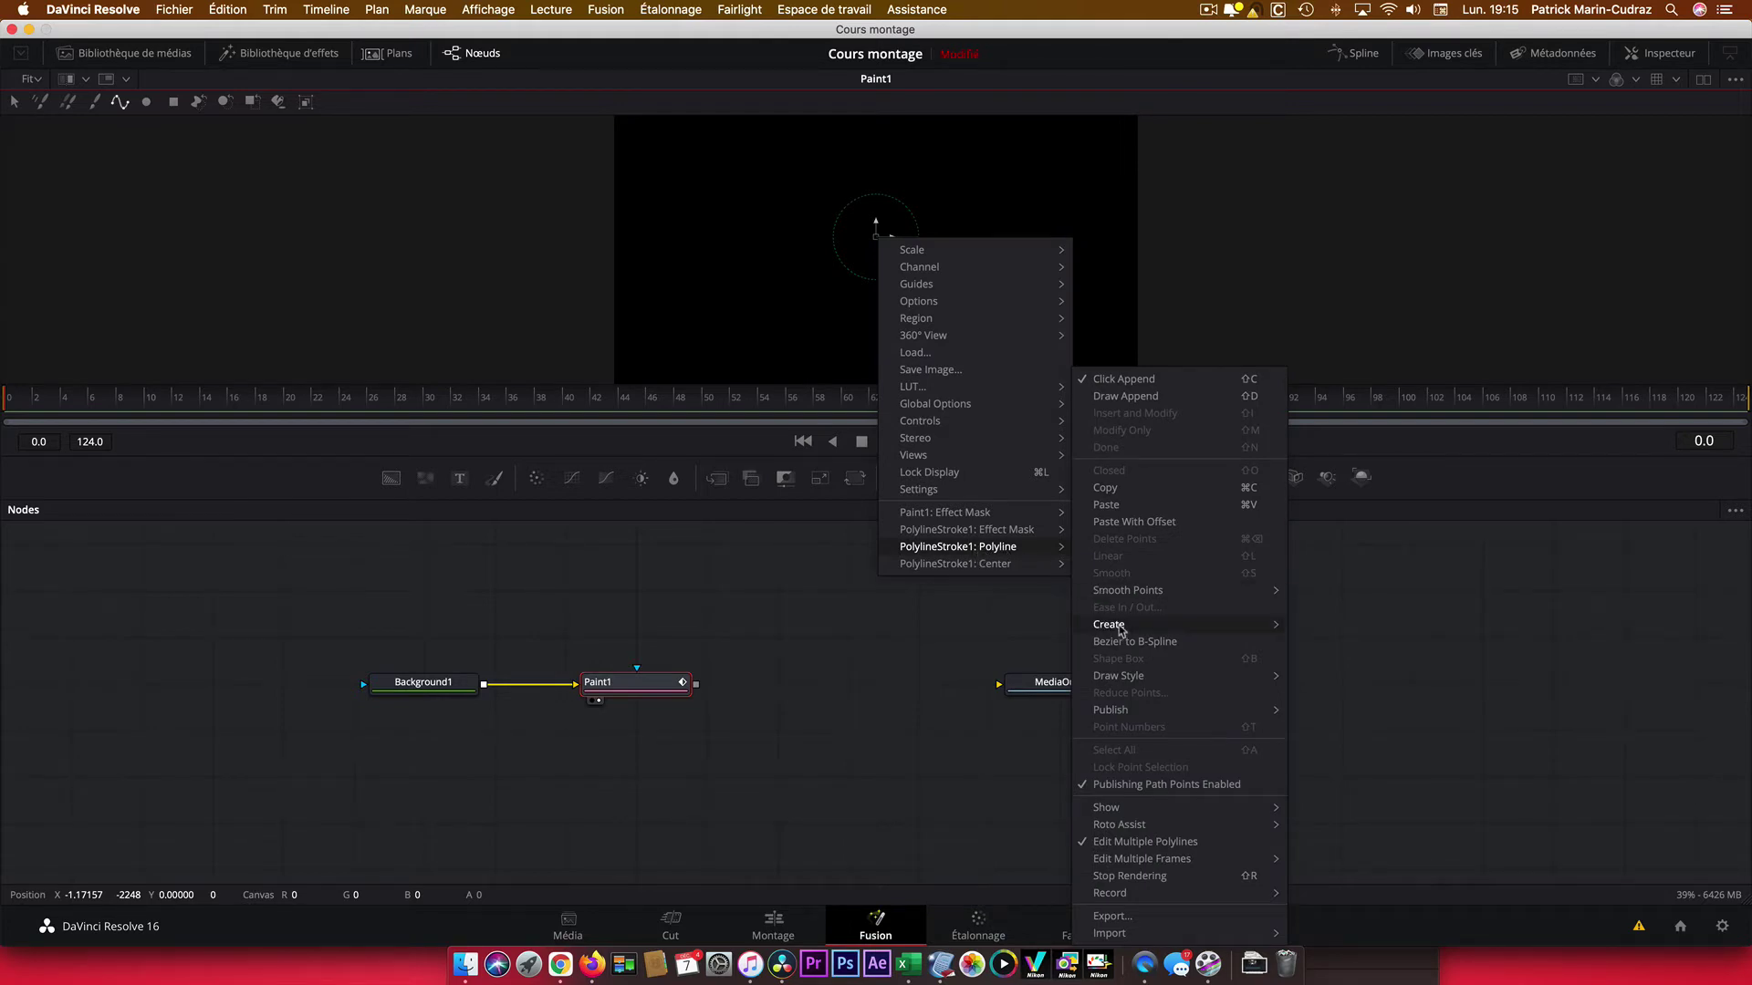
mouse_move(1123, 630)
click(1328, 629)
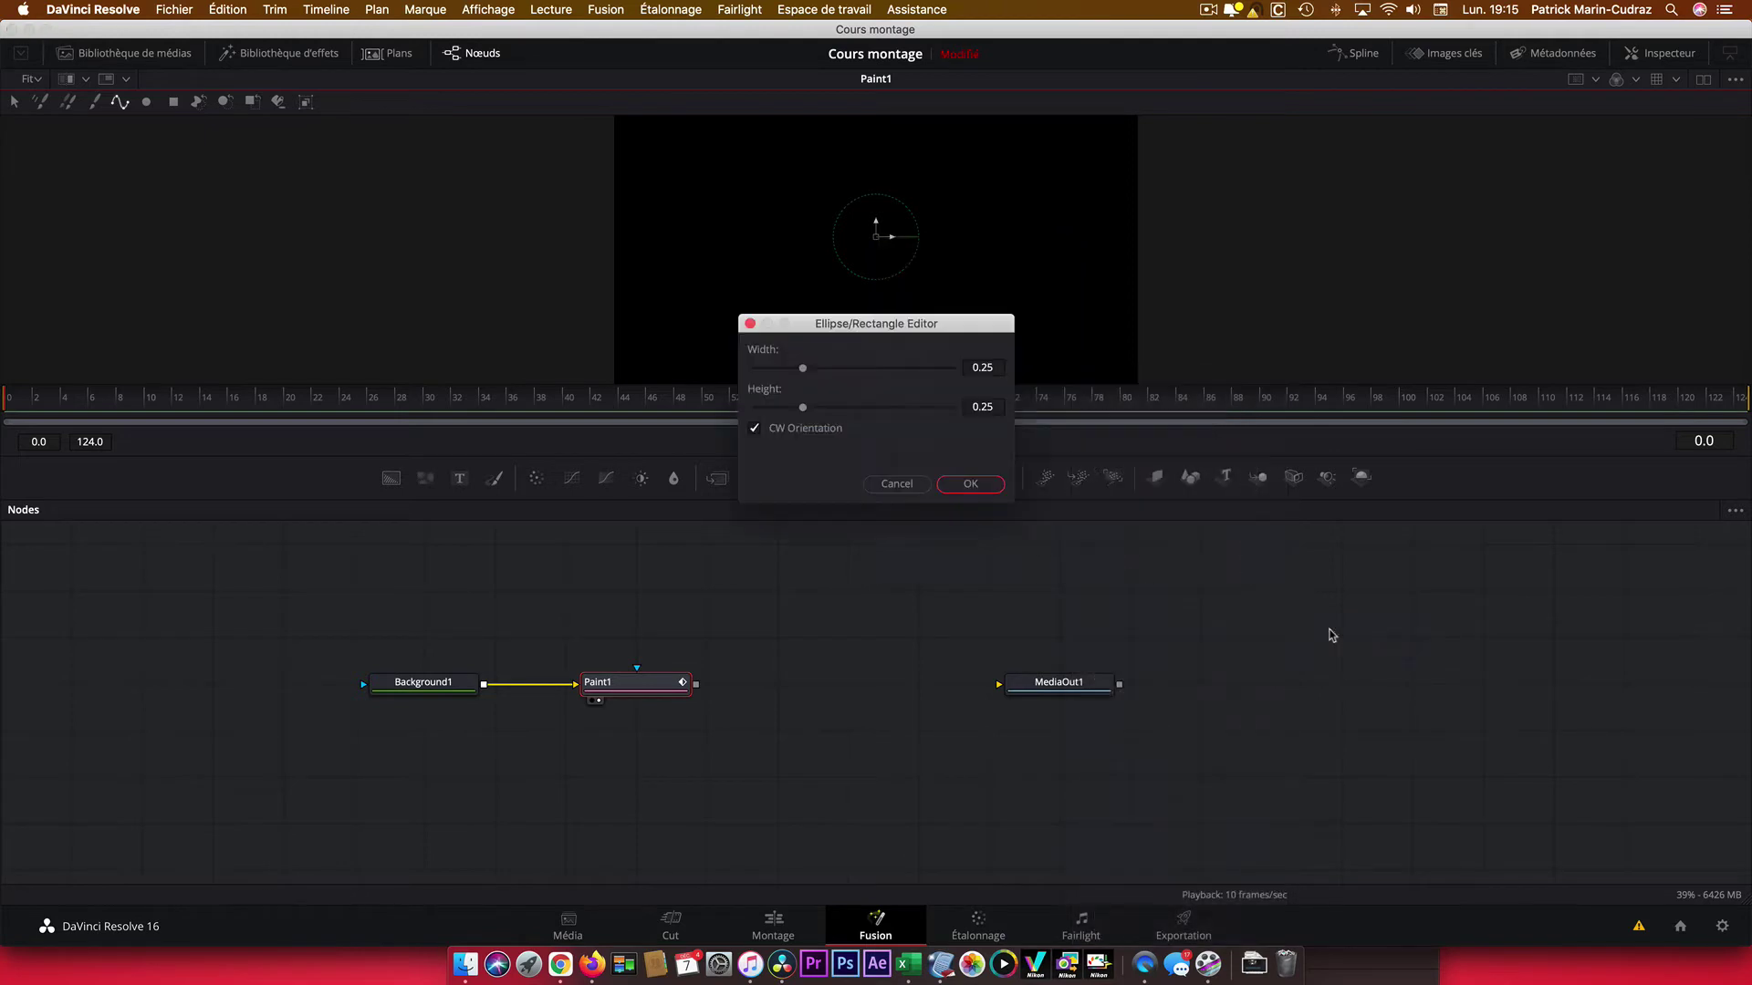
click(970, 485)
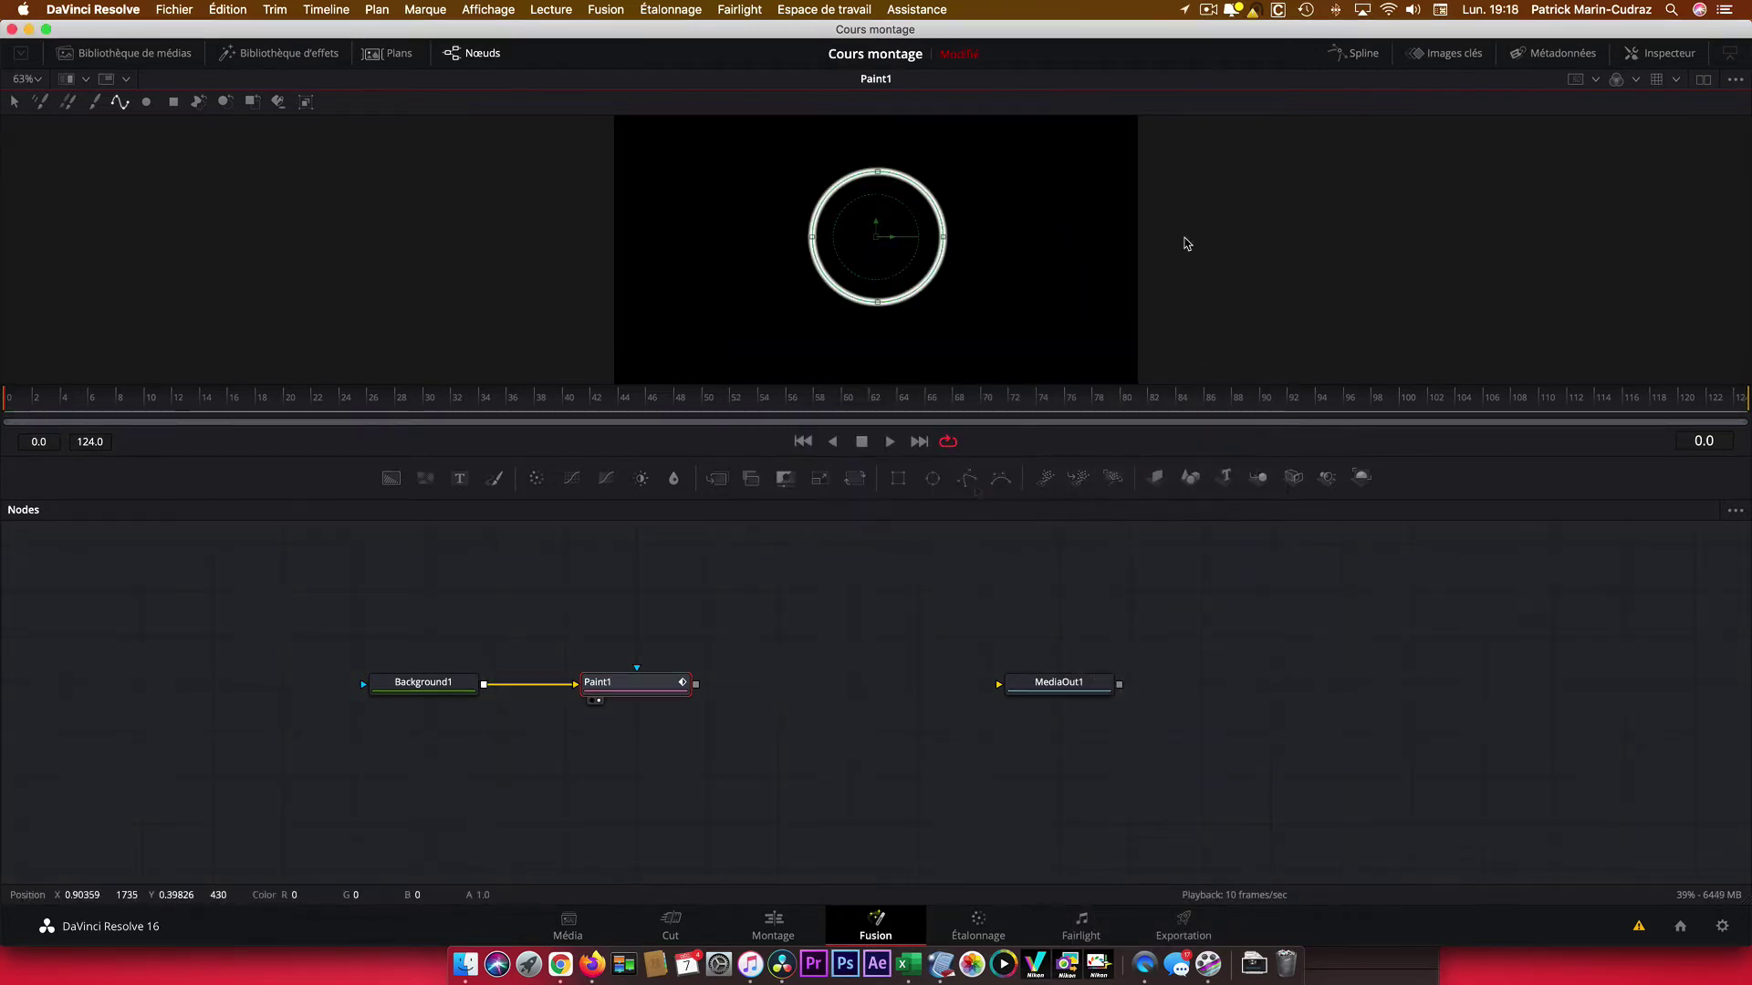
Give Paint1's stroke a solid hard-edged brush with size 0.0031.
click(648, 693)
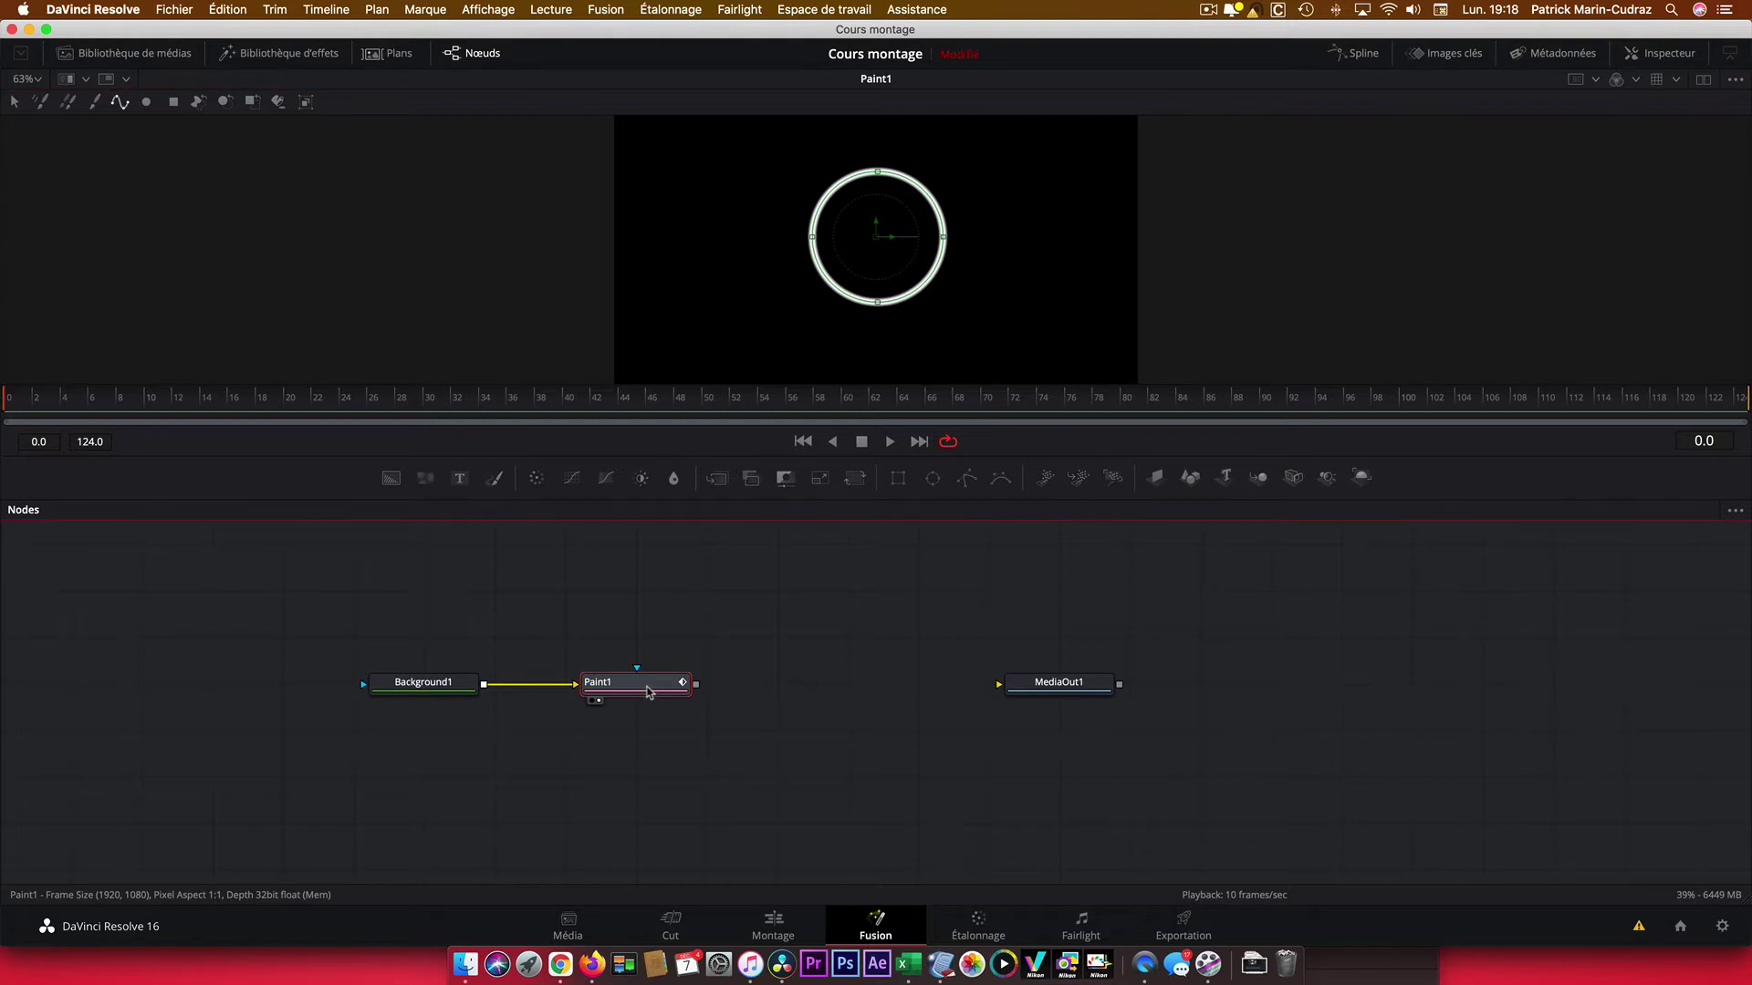
click(1662, 55)
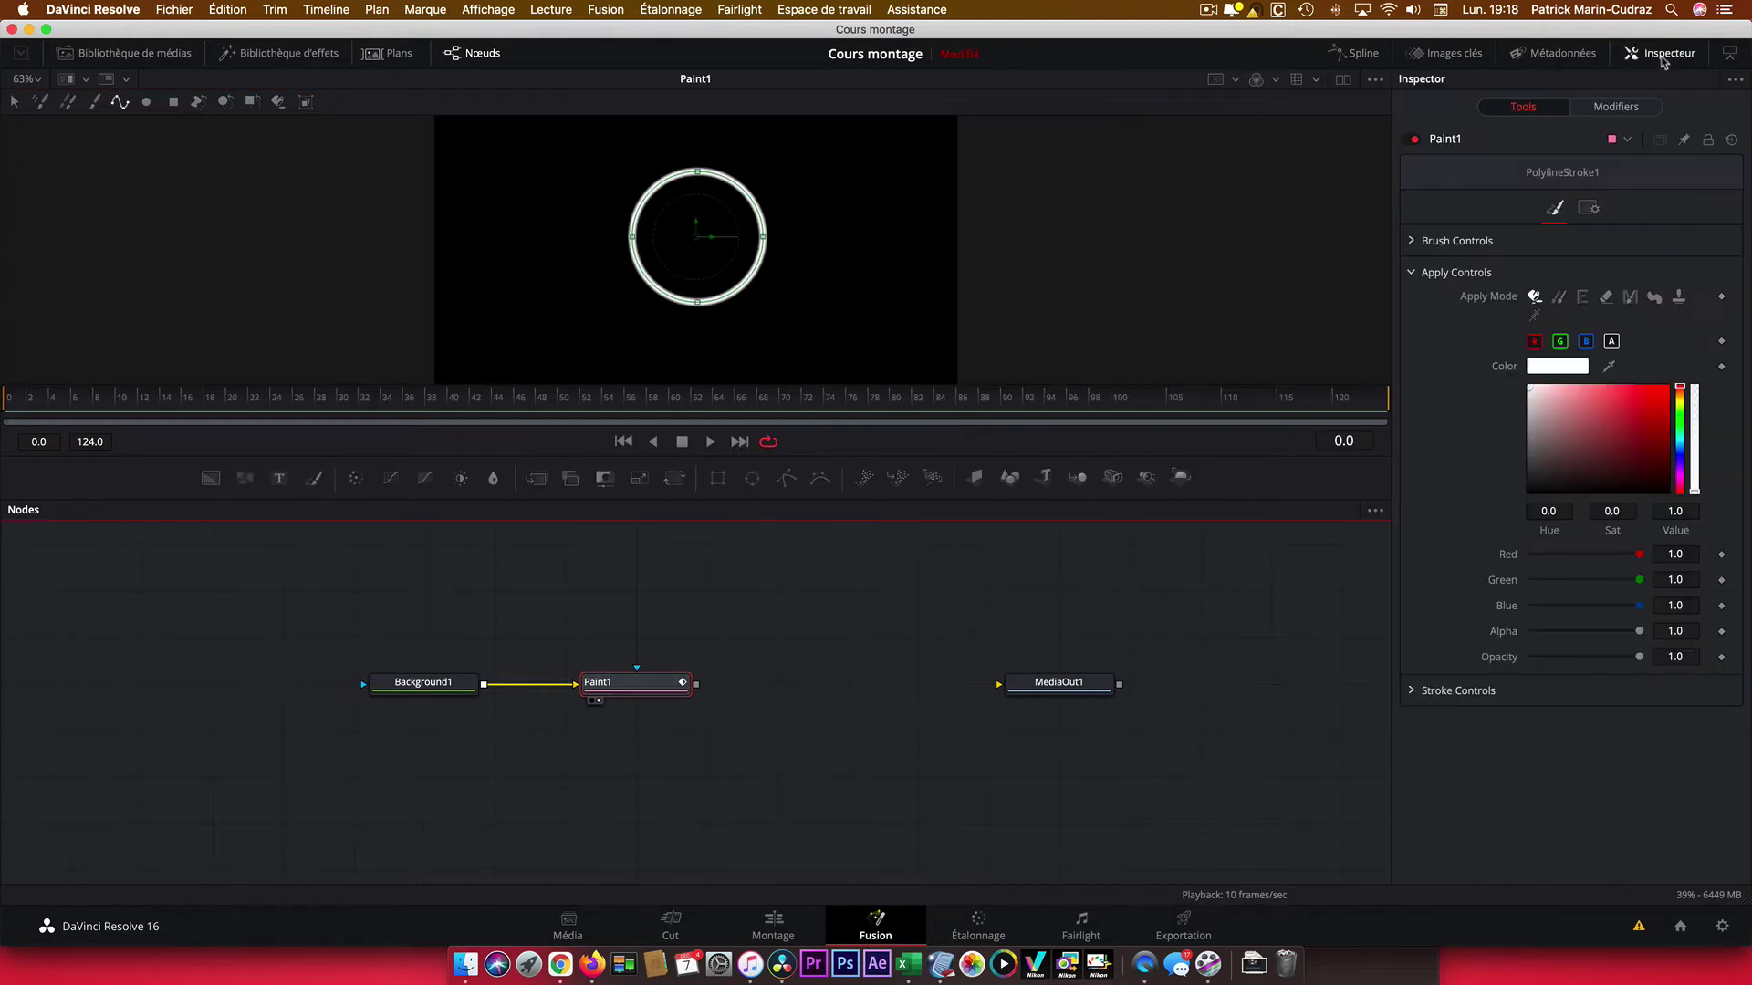
click(1414, 242)
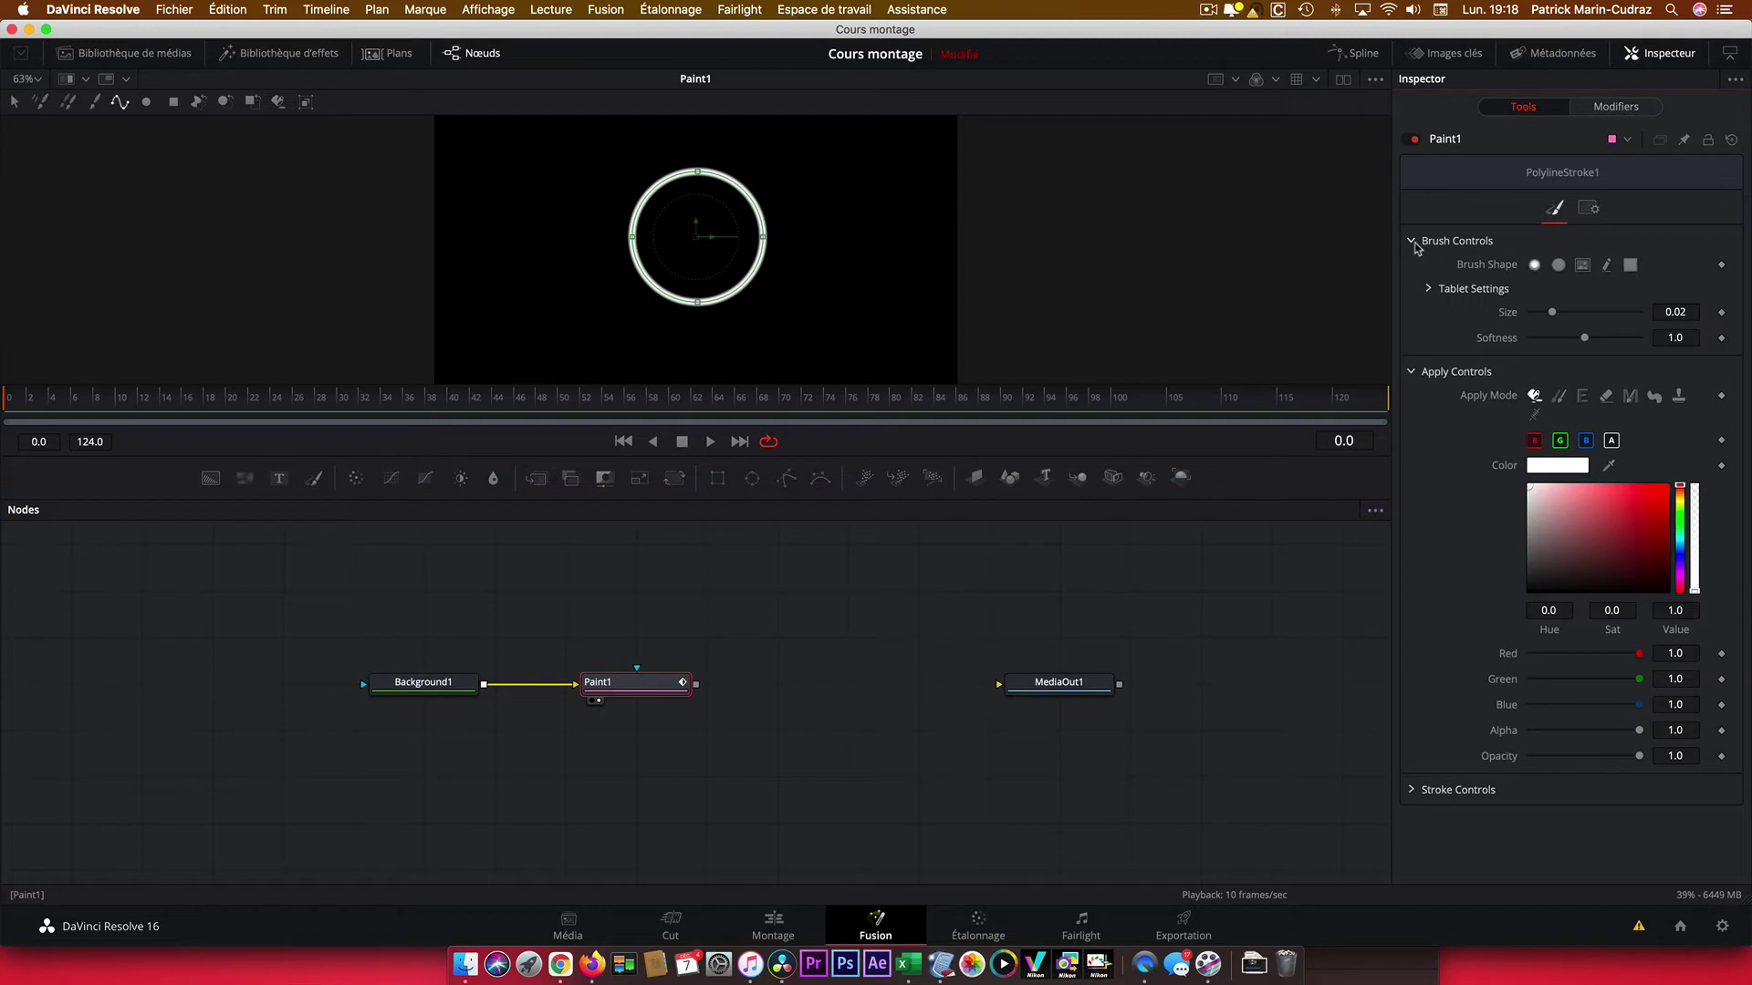
click(1558, 264)
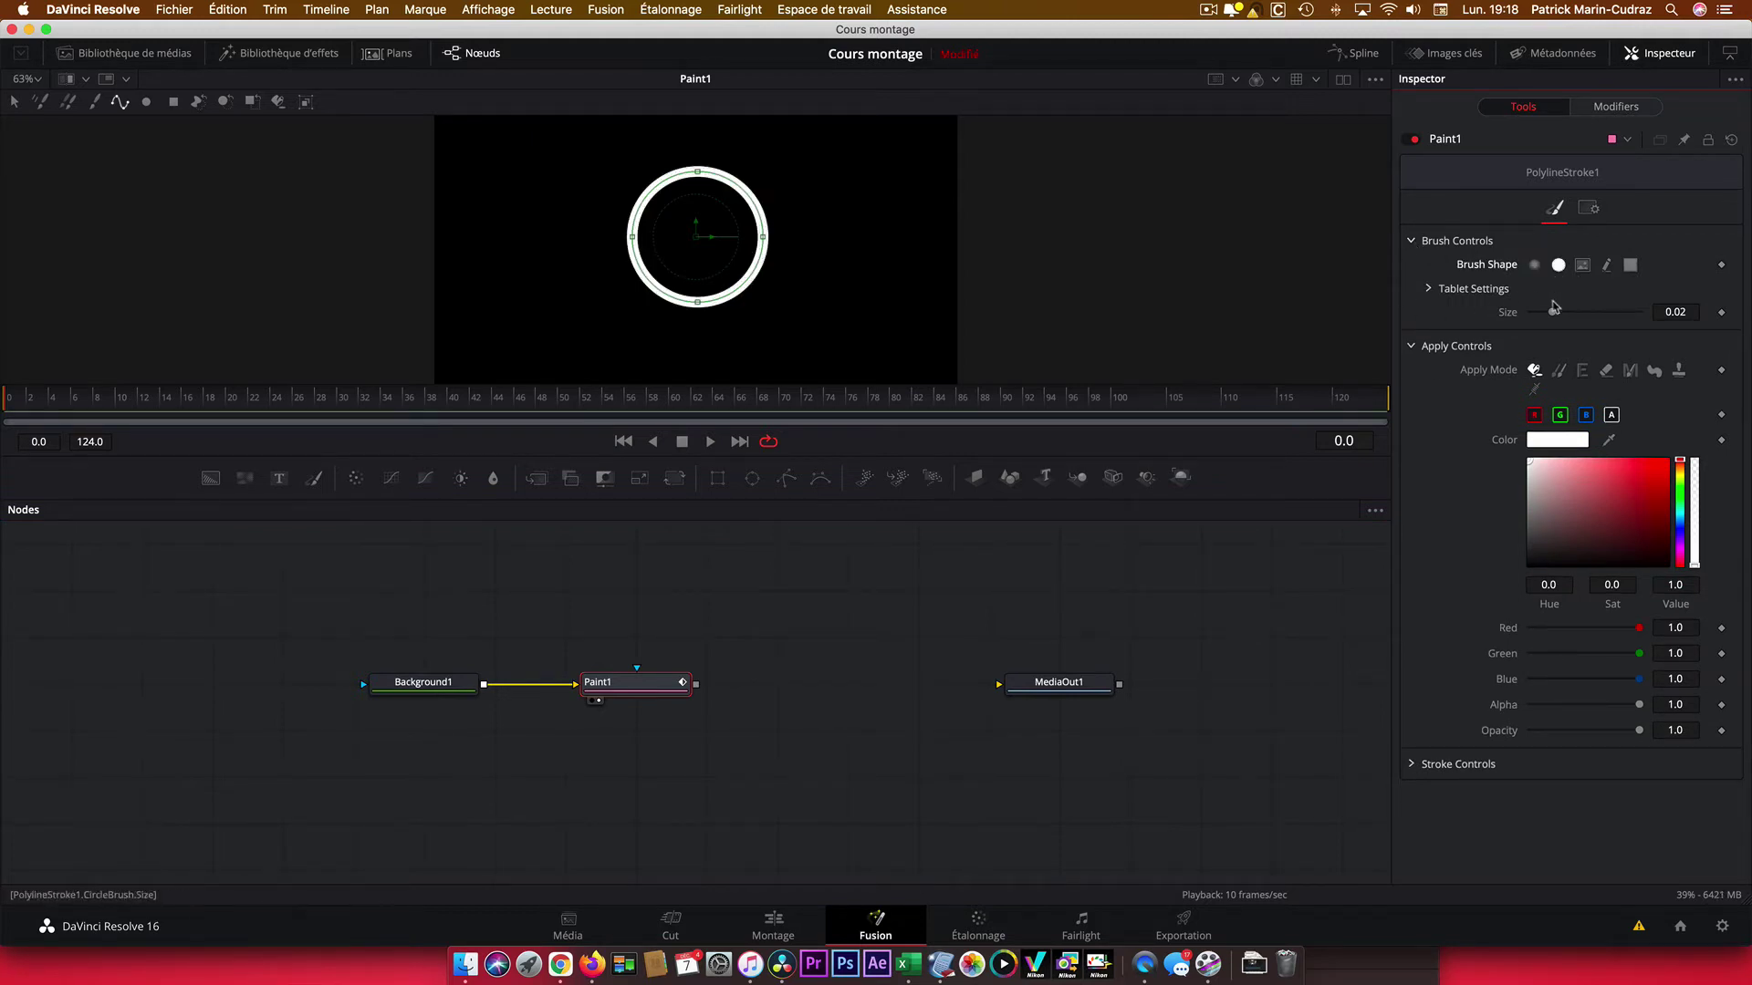
drag(1553, 313, 1539, 317)
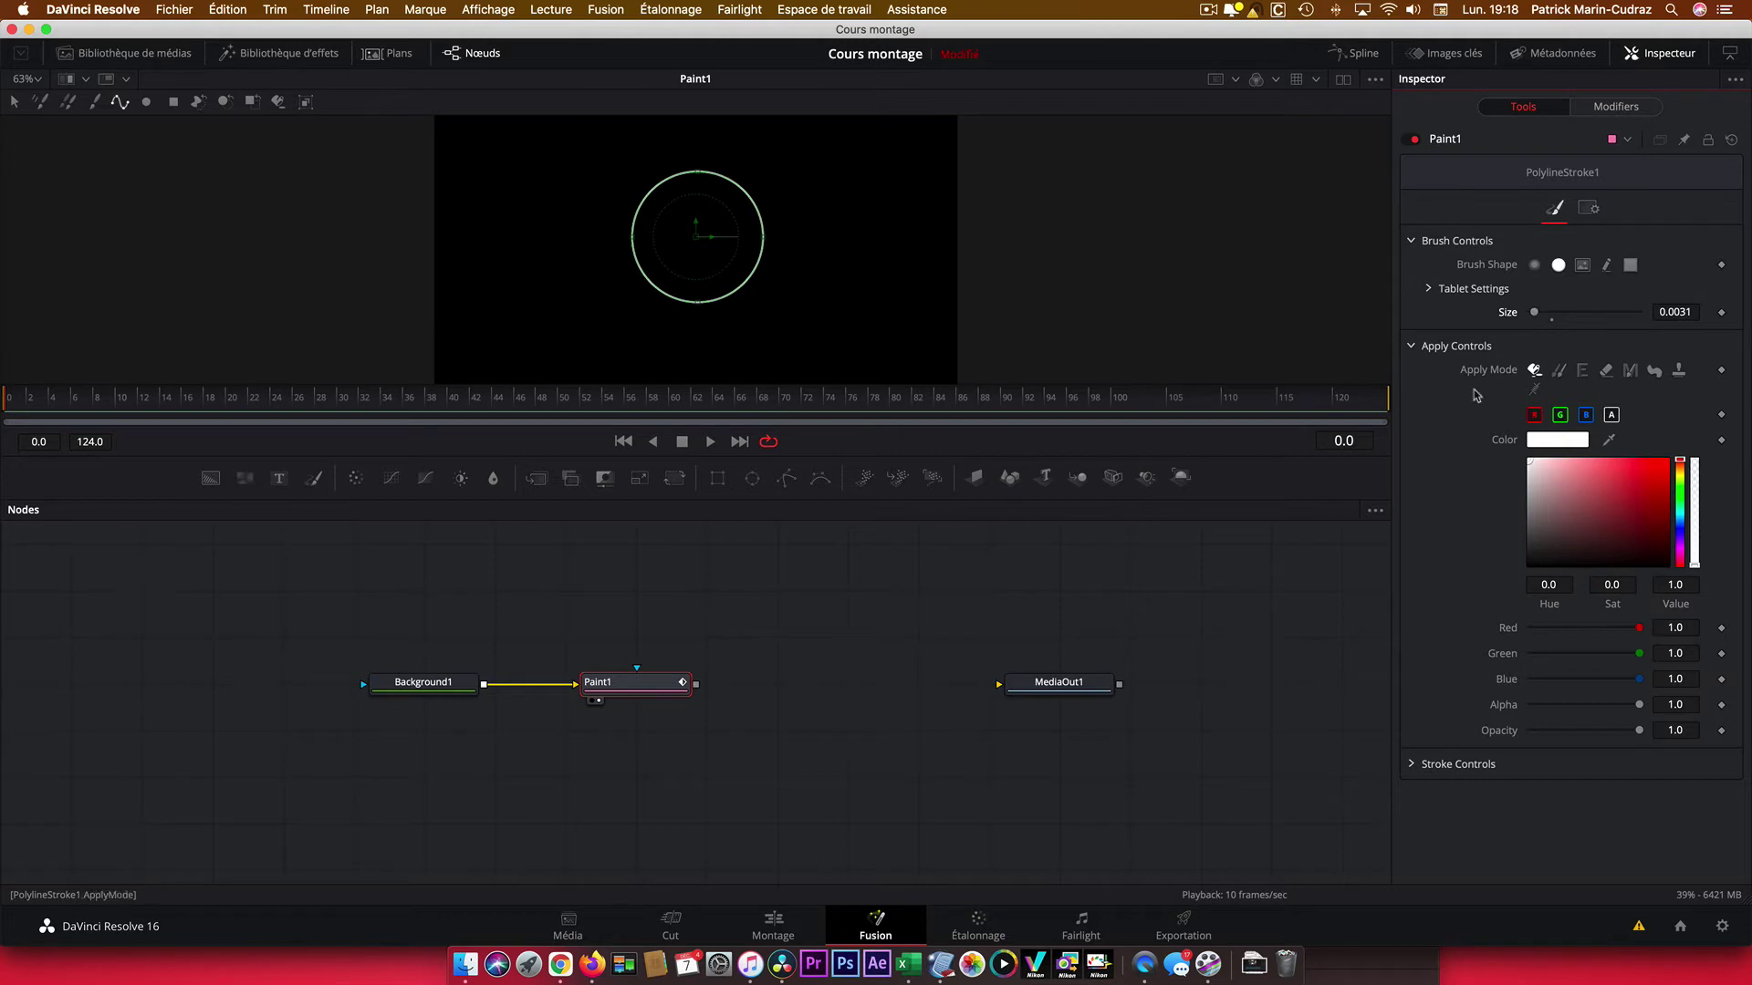
Enlarge the circle by setting the stroke Size to 1.418.
click(1411, 347)
click(1413, 378)
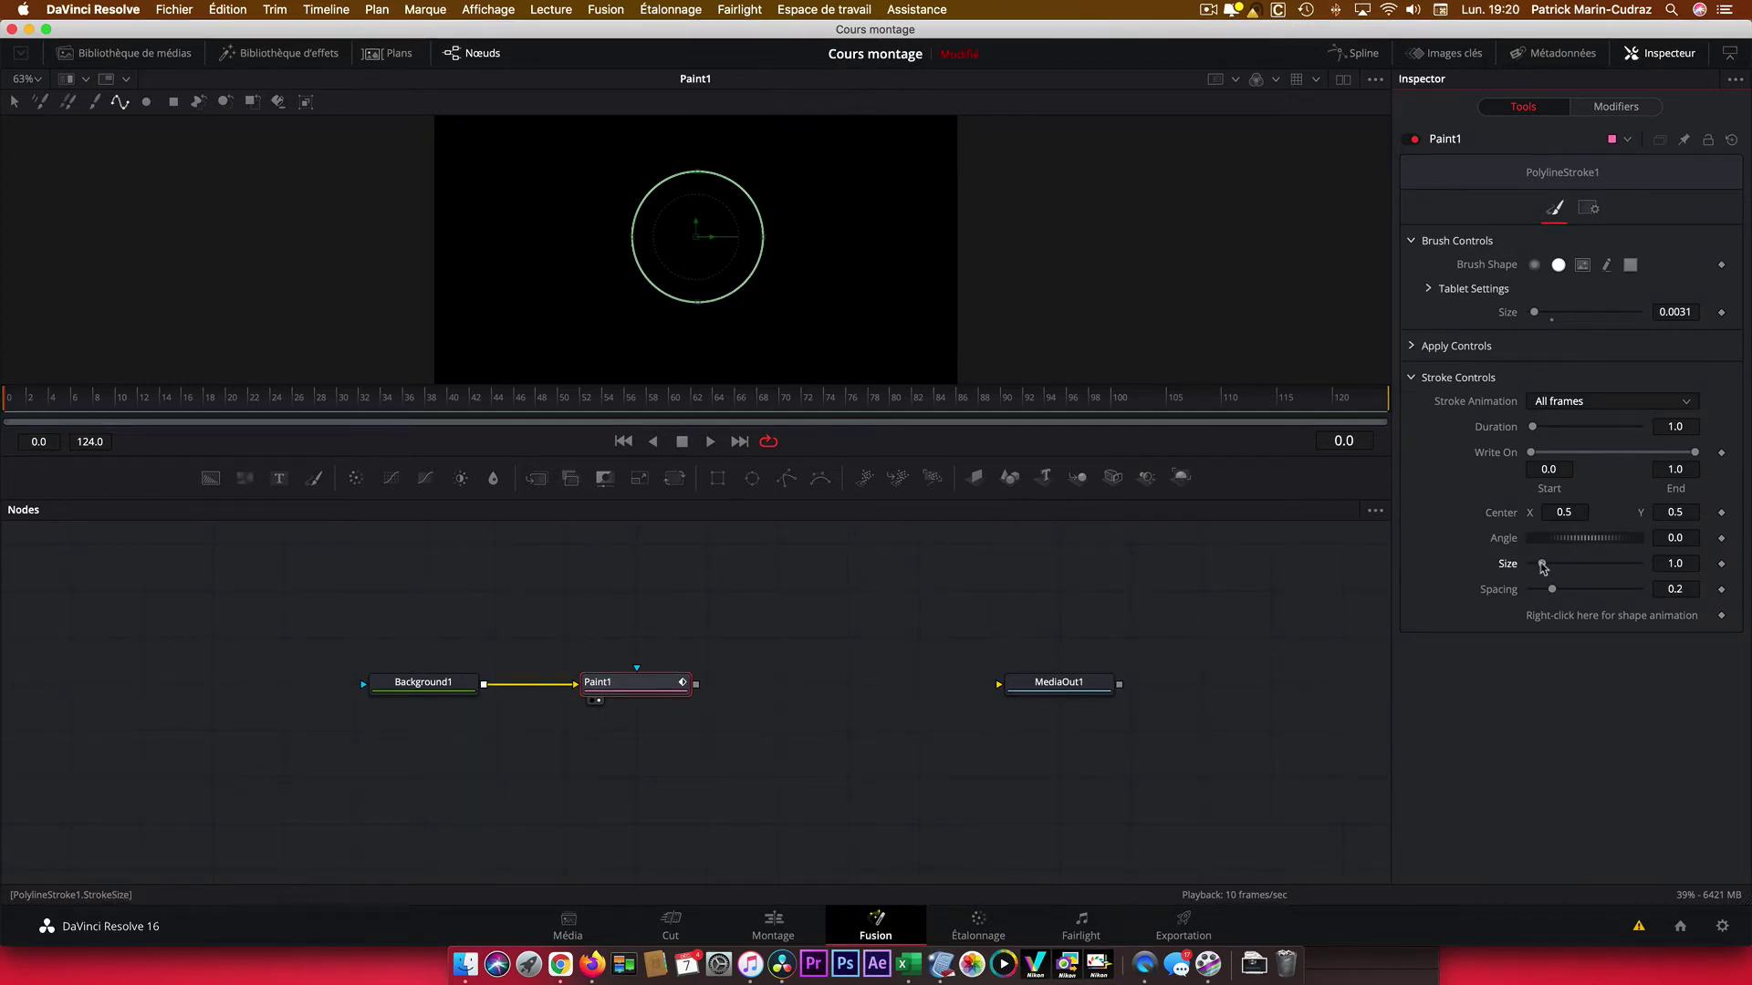
drag(1542, 566, 1546, 568)
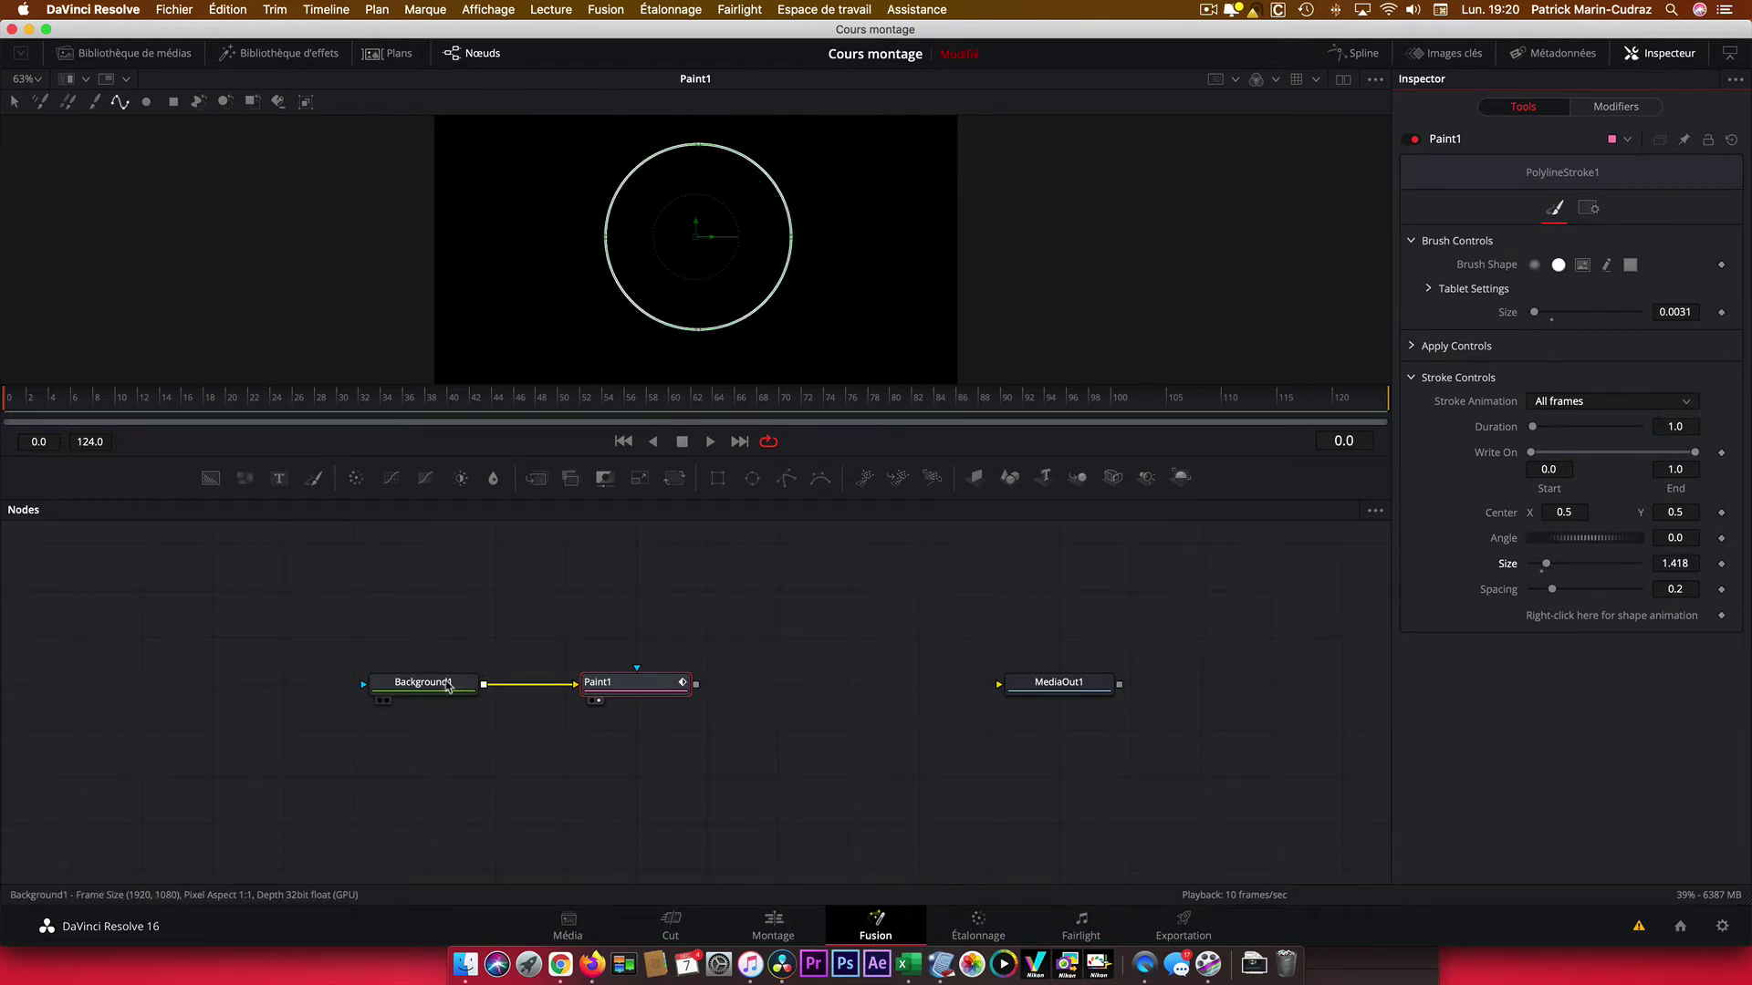
Set Background1's Alpha to 0, then reselect Paint1.
click(448, 687)
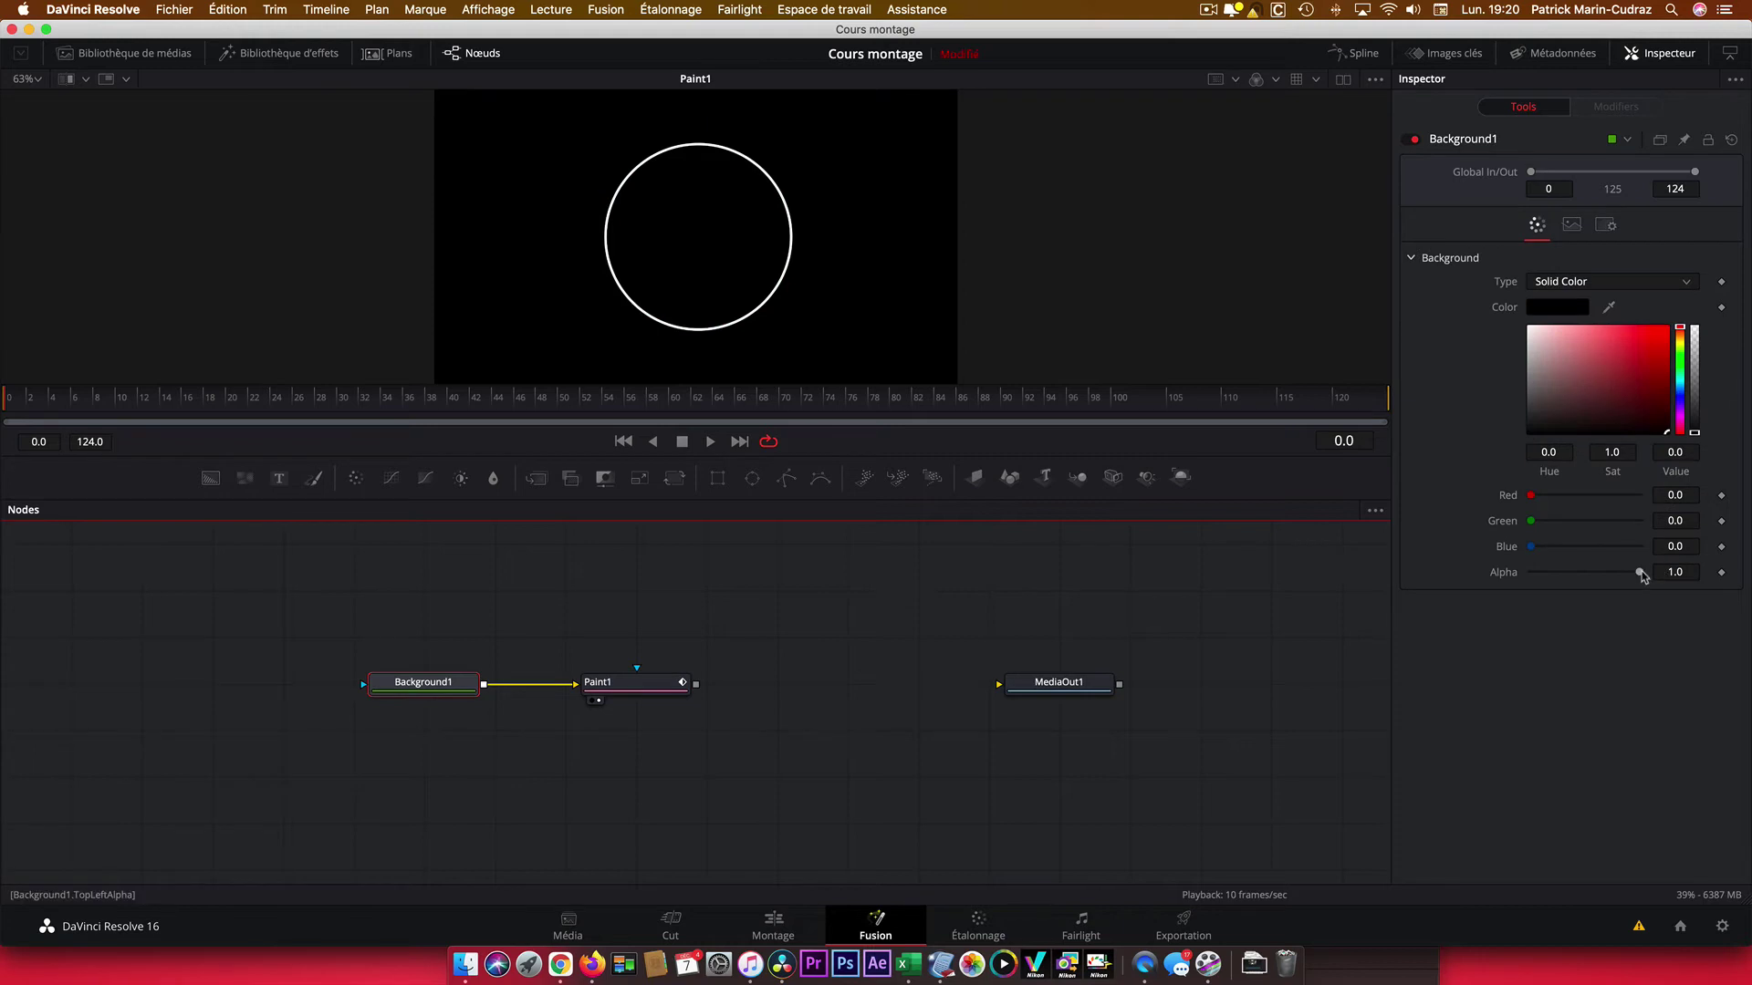
drag(1641, 575, 1524, 575)
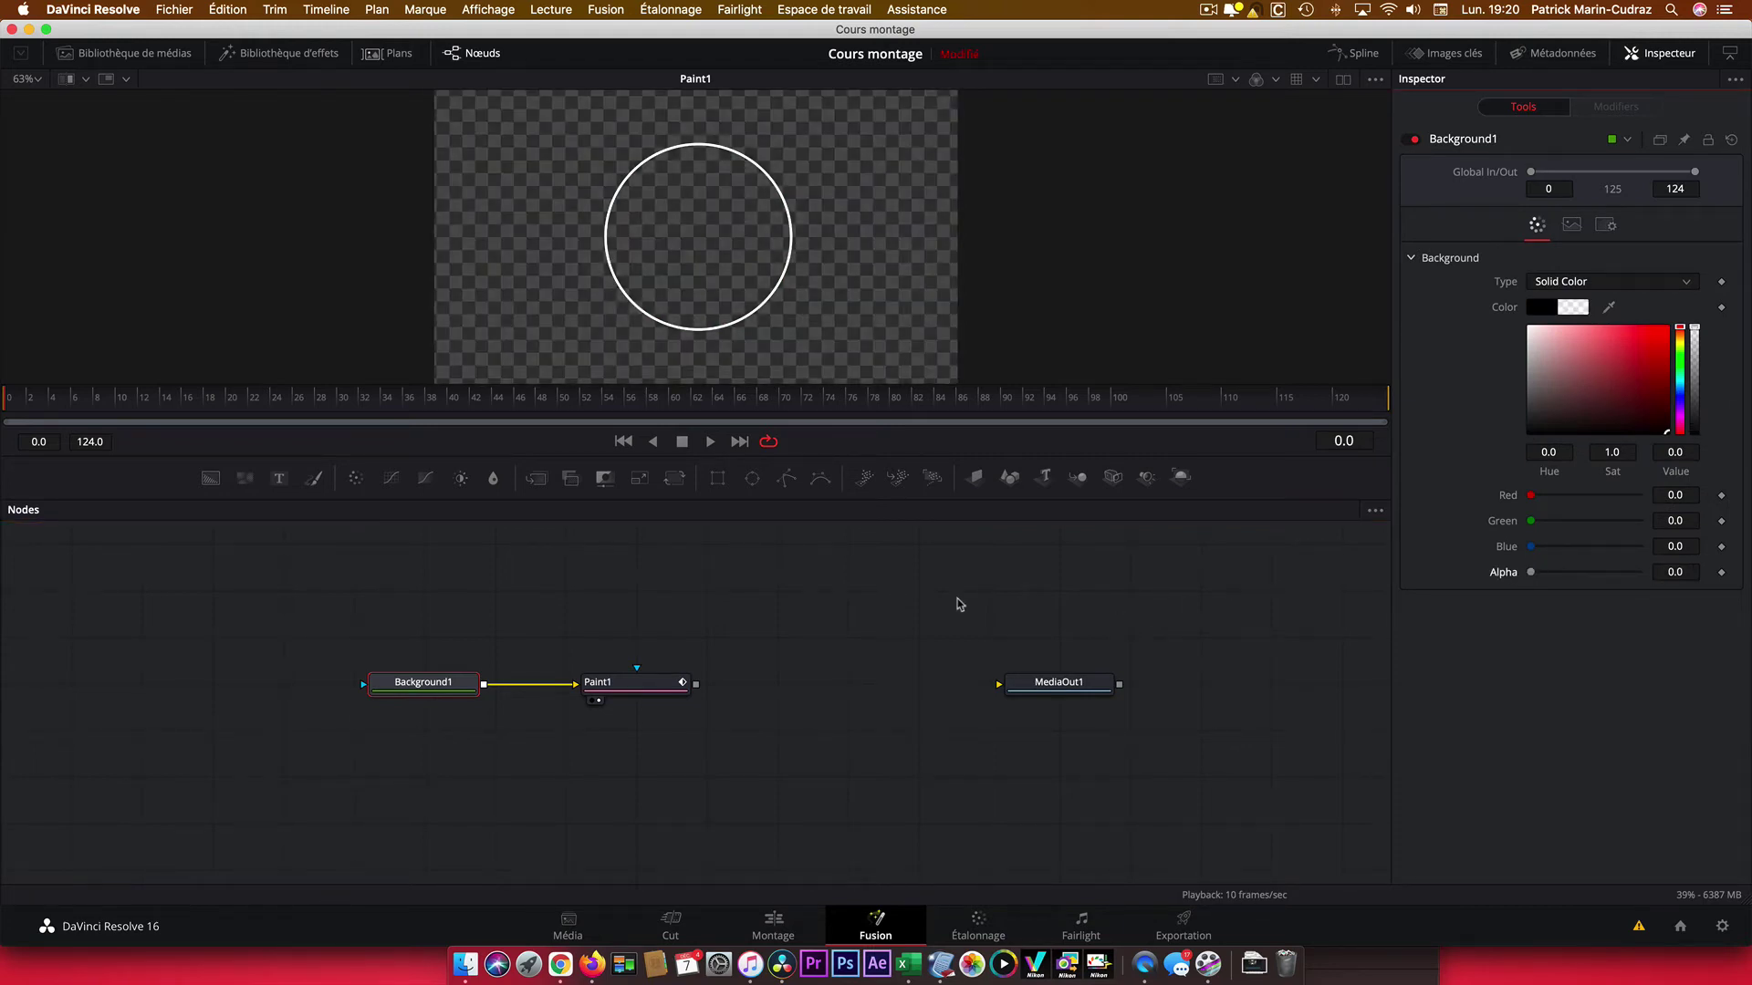
click(636, 691)
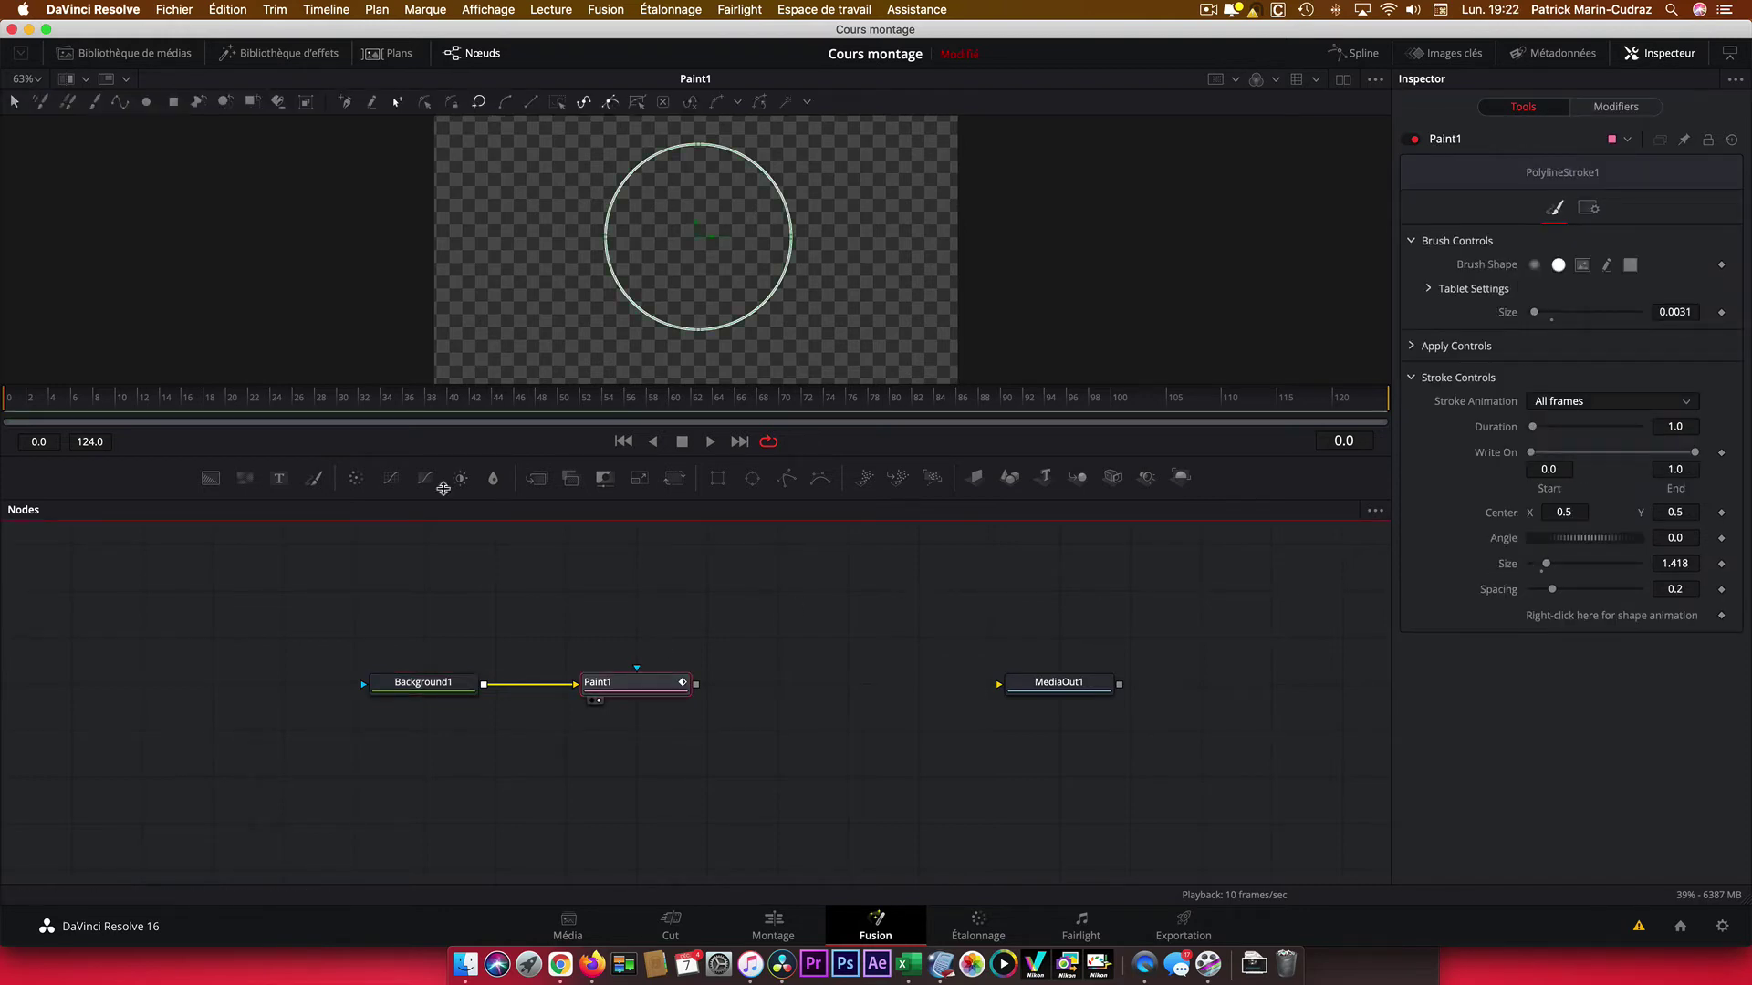
Keyframe the stroke Size from 0.001 at frame 0 to 5.04 at frame 18.
drag(6, 402, 182, 404)
drag(1546, 563, 1588, 565)
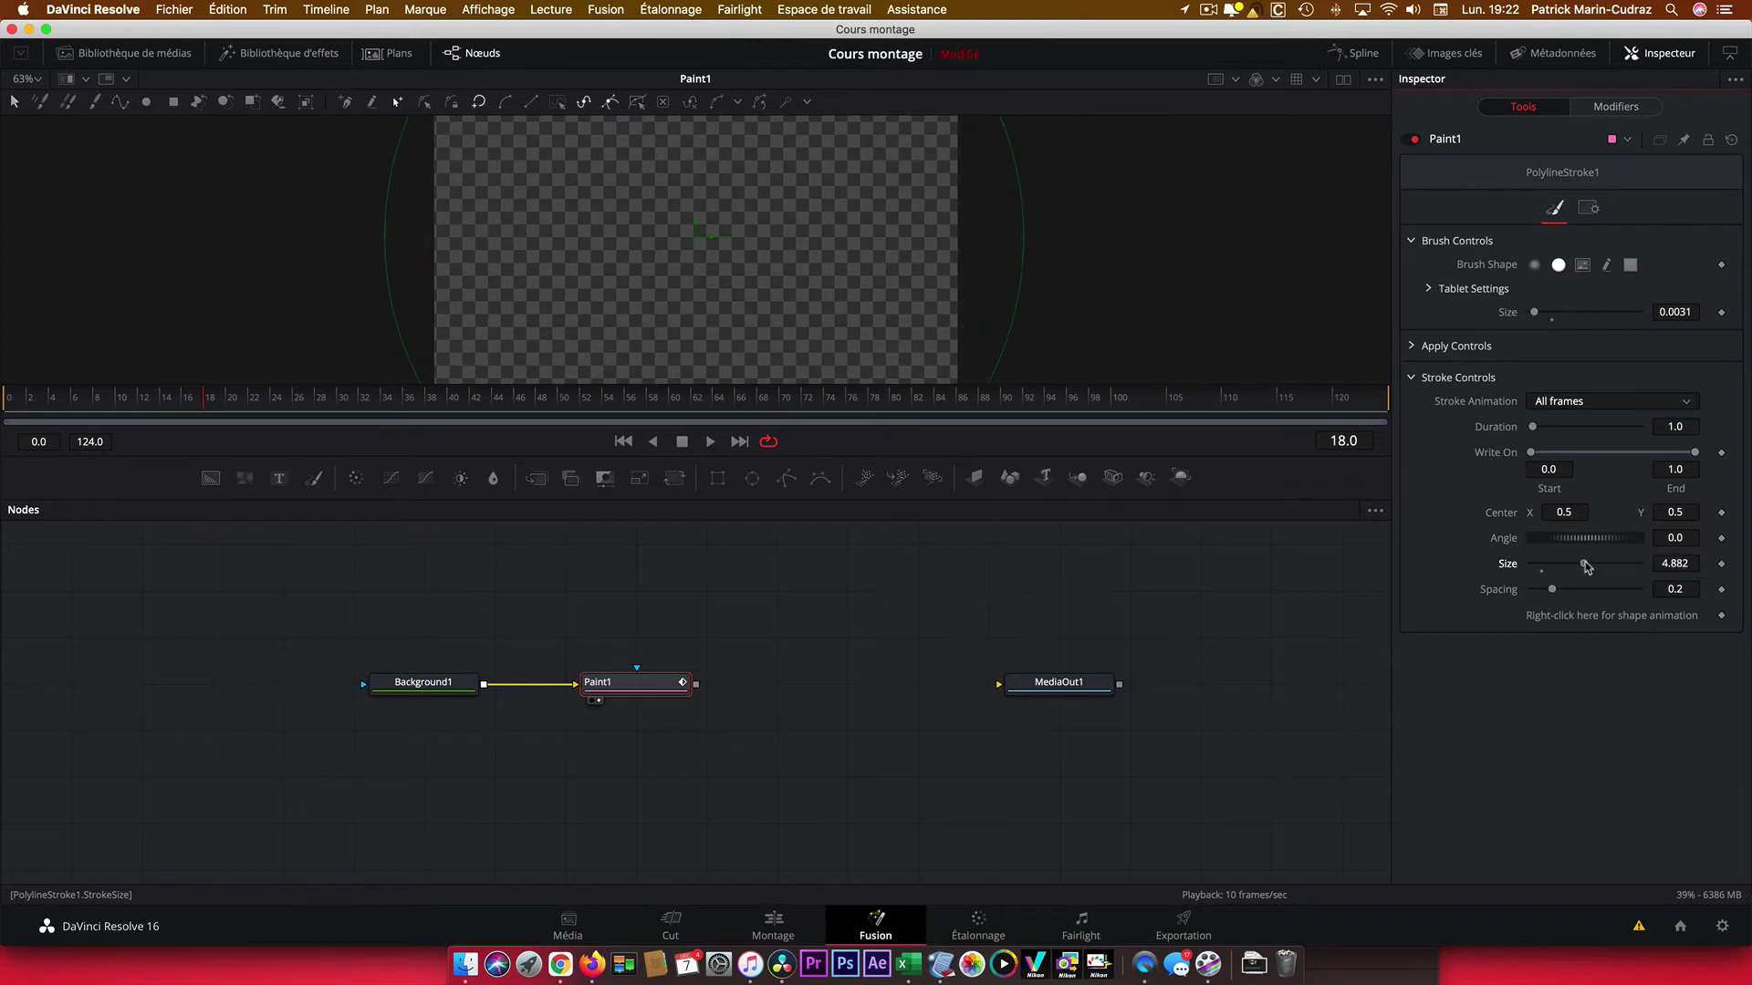
click(1720, 564)
drag(1588, 566, 1530, 565)
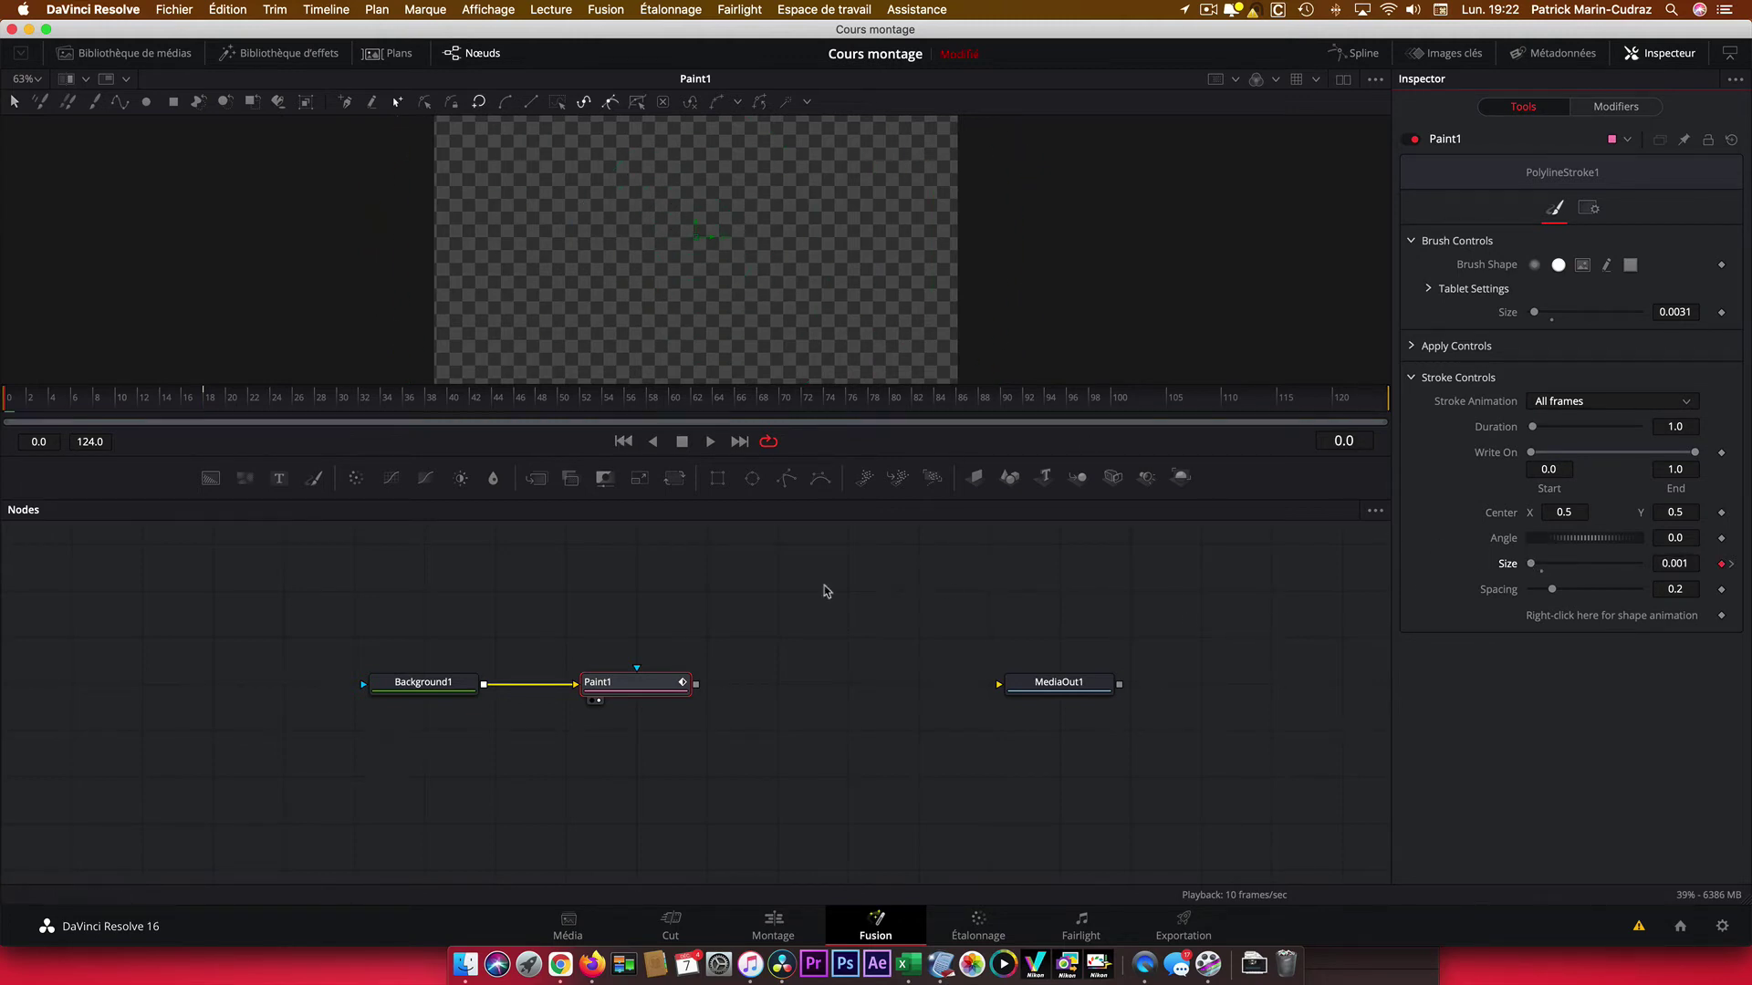
Play back the growing ring, then select both the Background and Paint nodes.
click(710, 442)
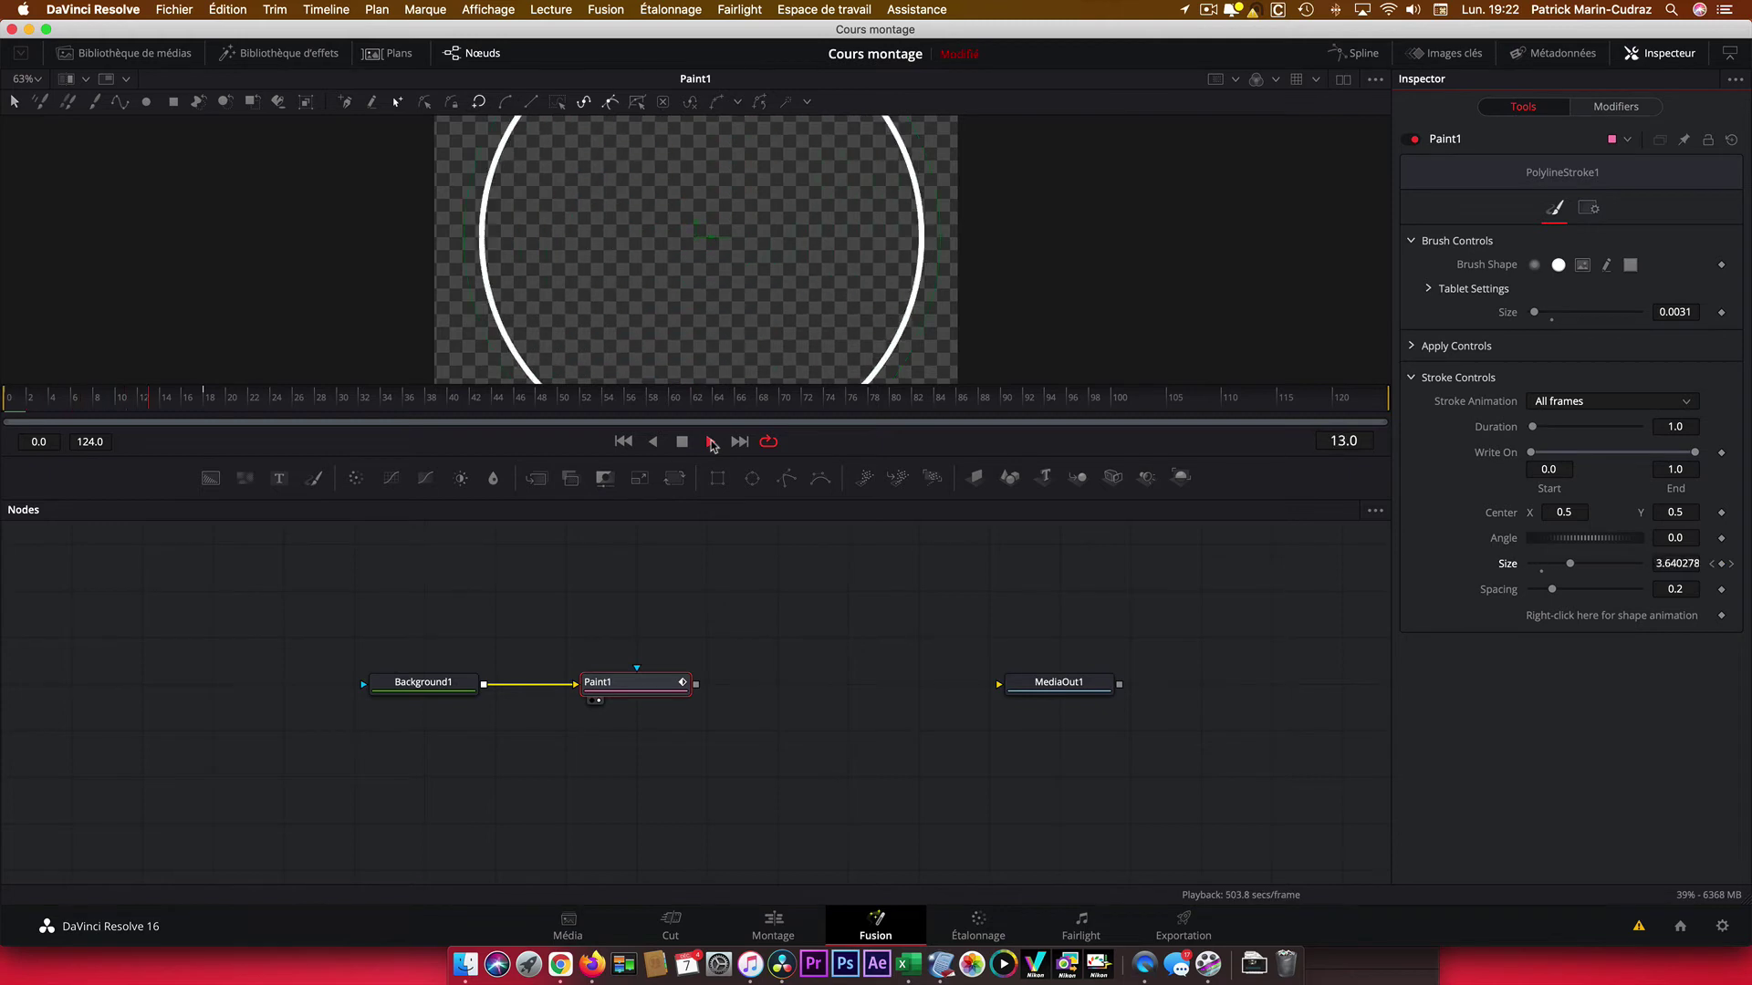
click(682, 443)
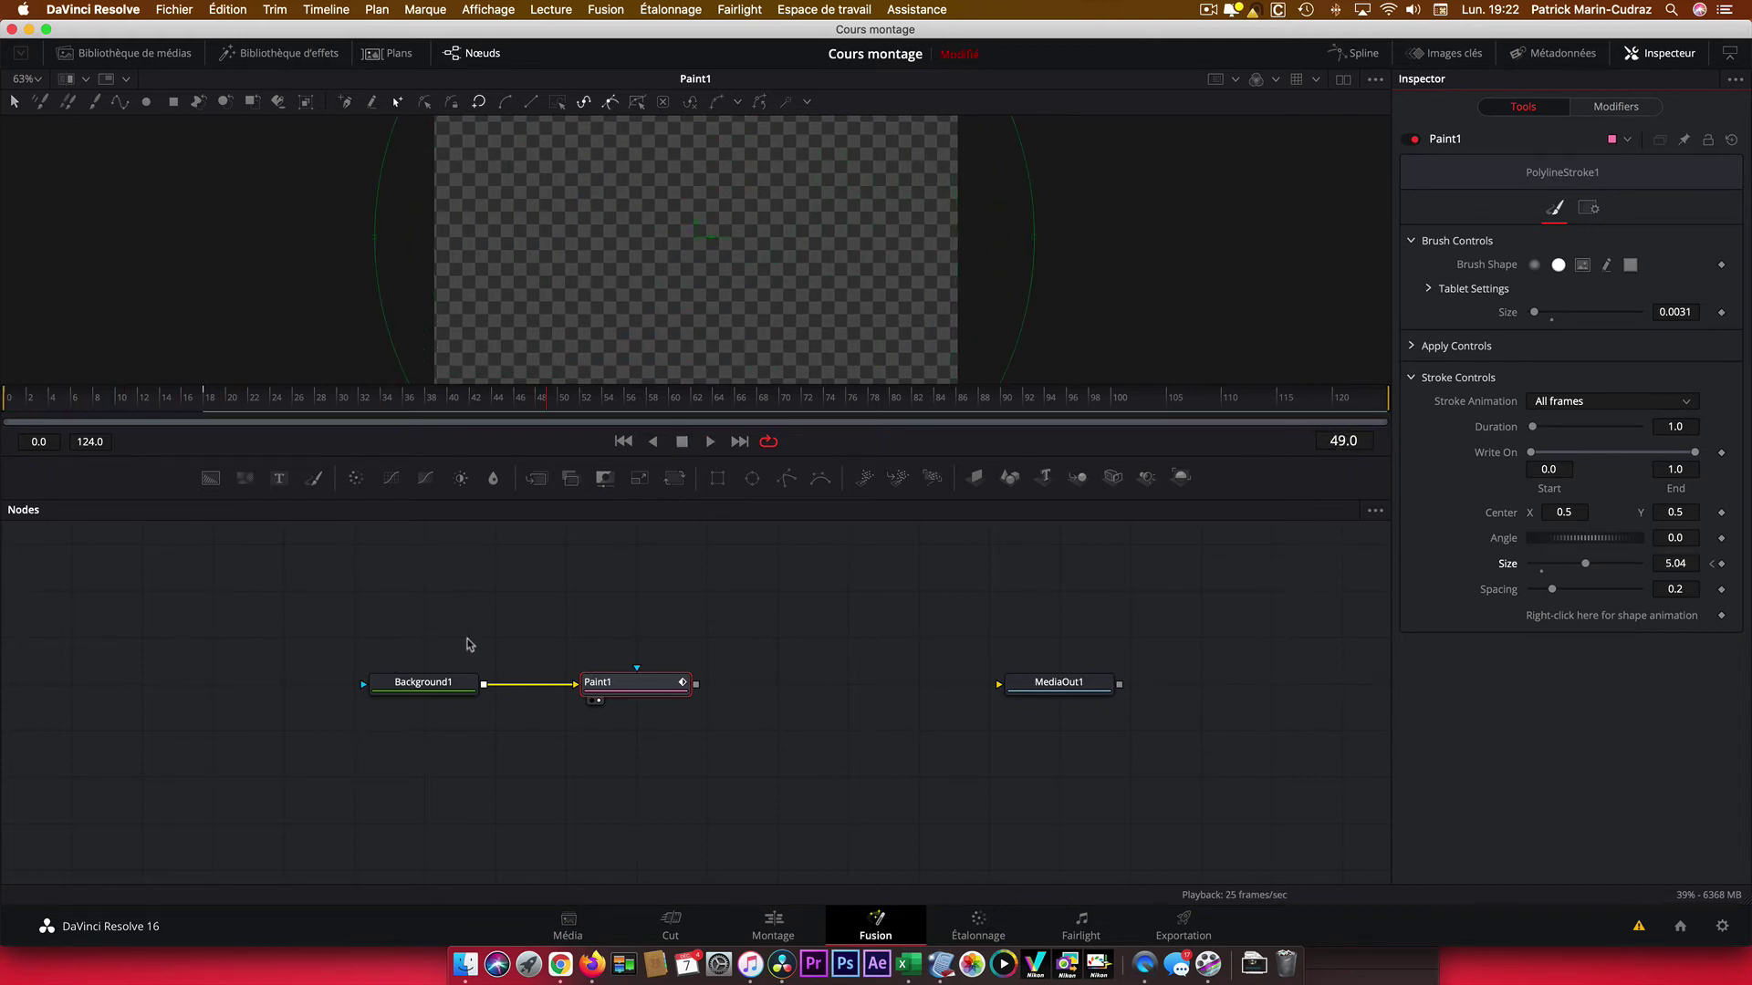
drag(408, 641, 689, 728)
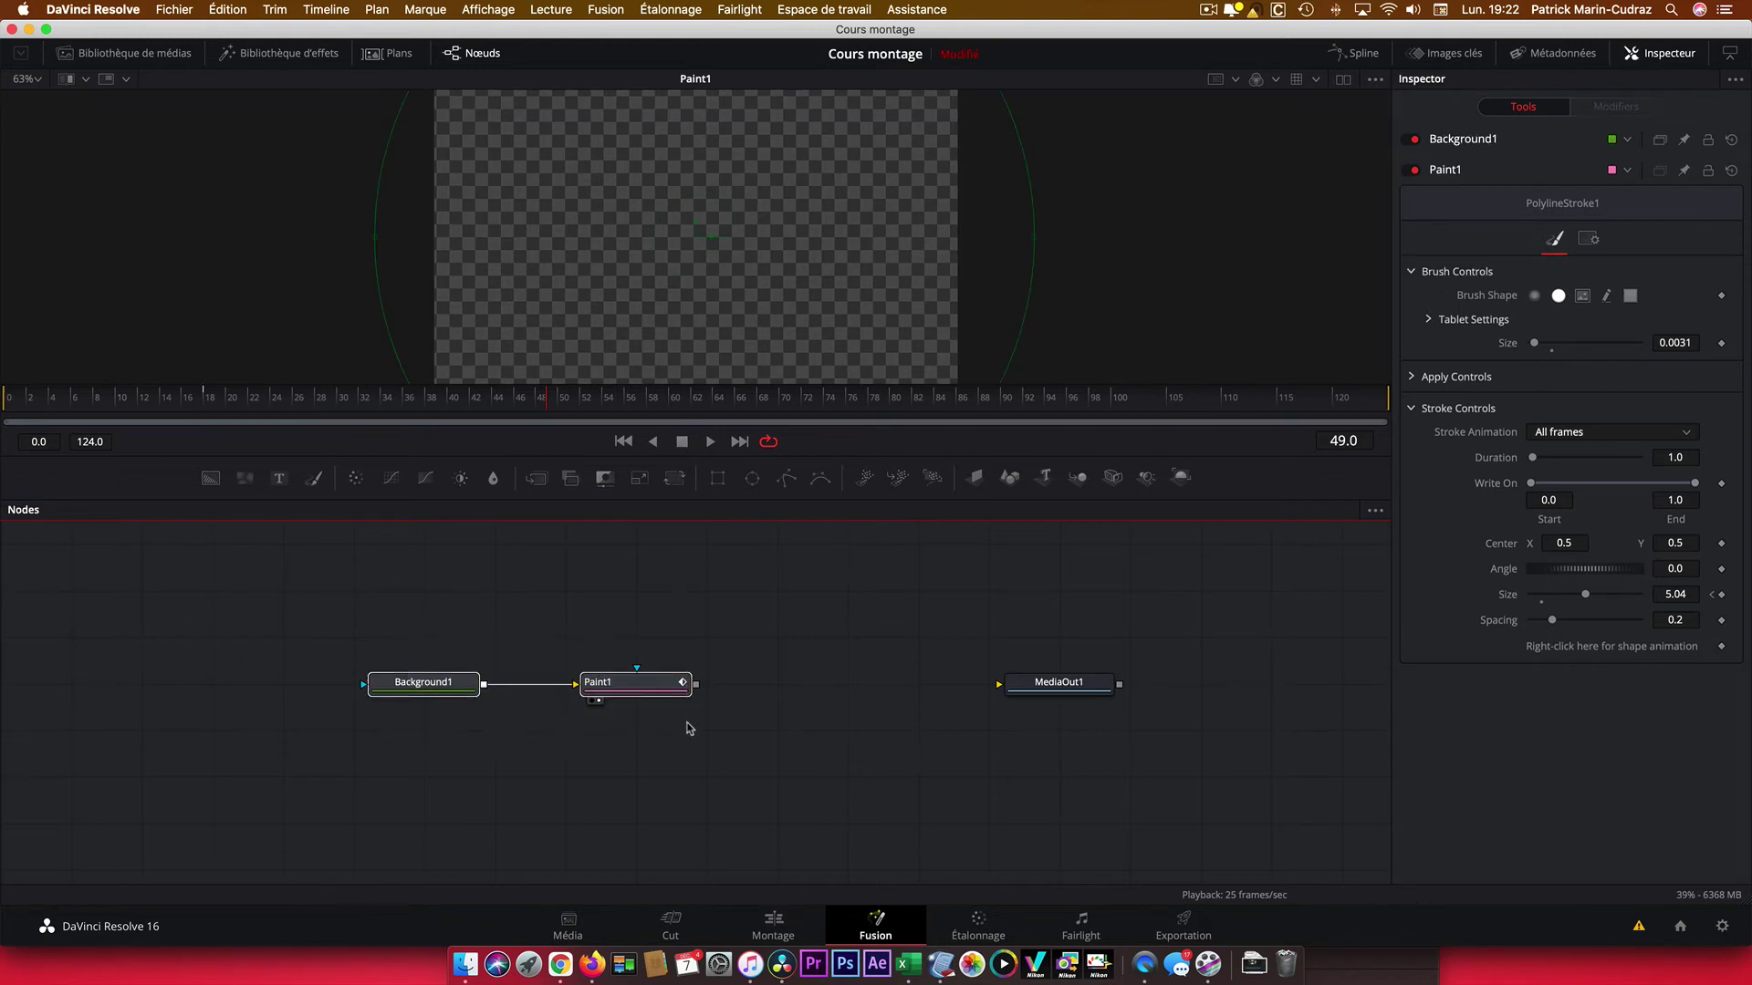
Duplicate the Background–Paint pair and shift the rings' Size keyframes later in the Keyframes panel.
key(super+c)
key(super+v)
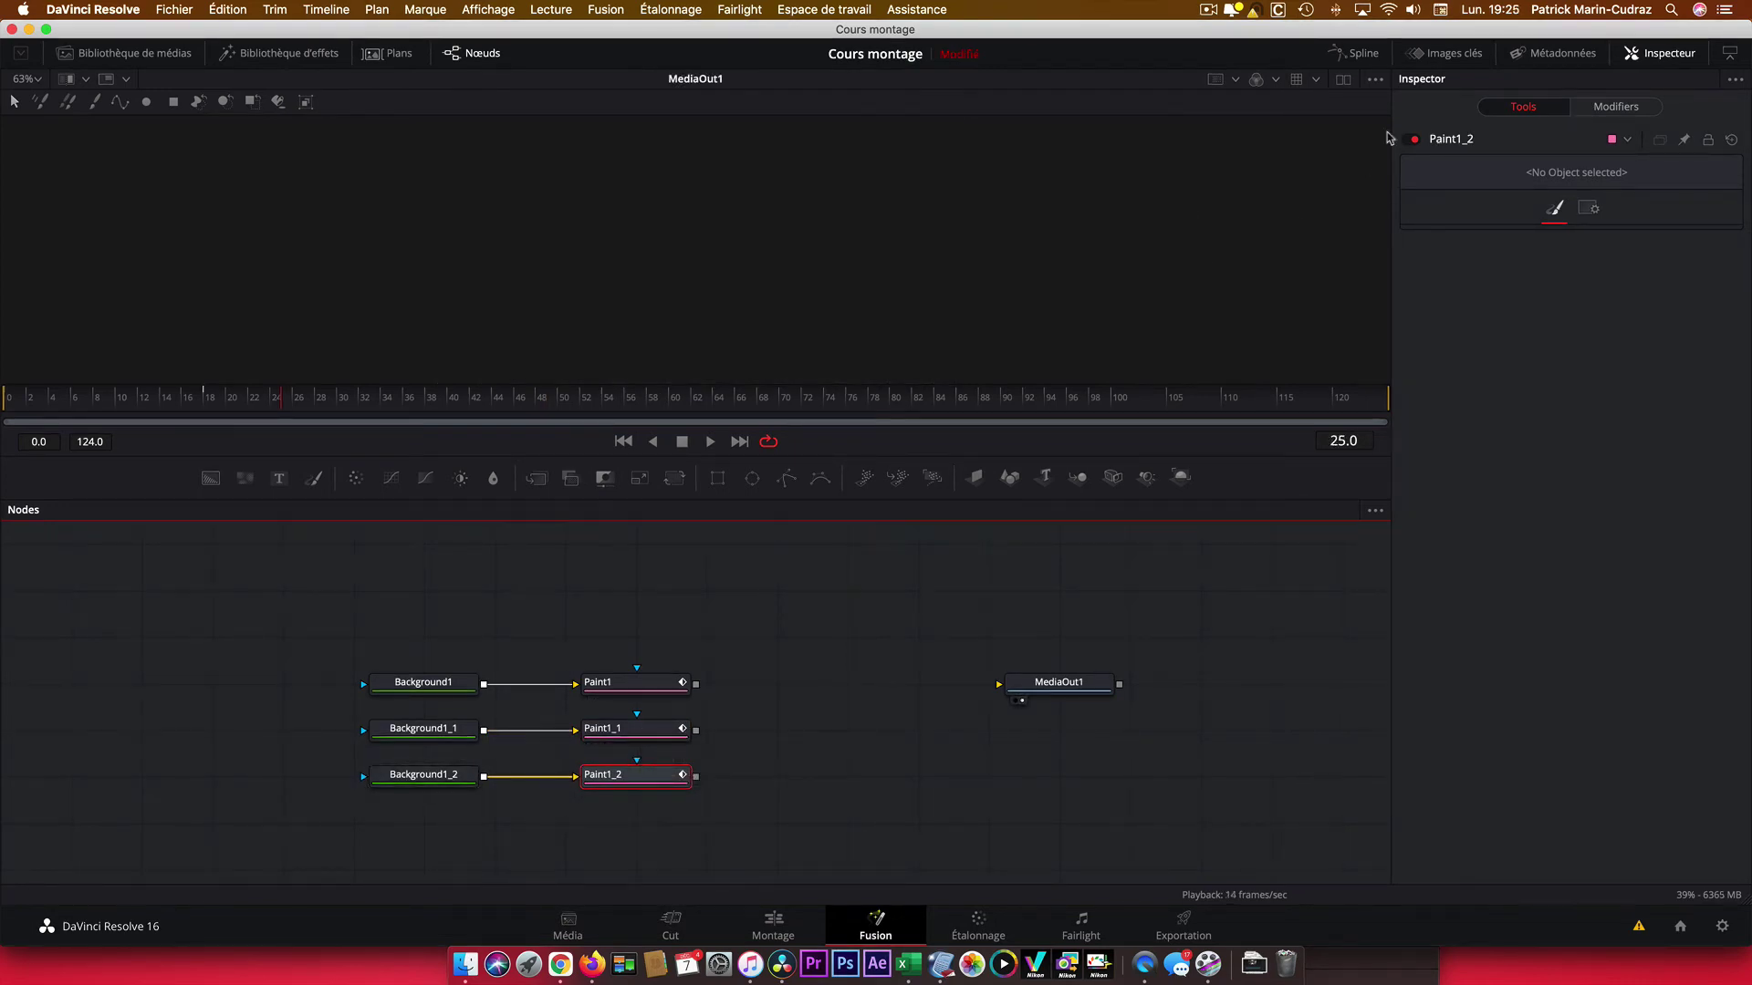
click(1441, 57)
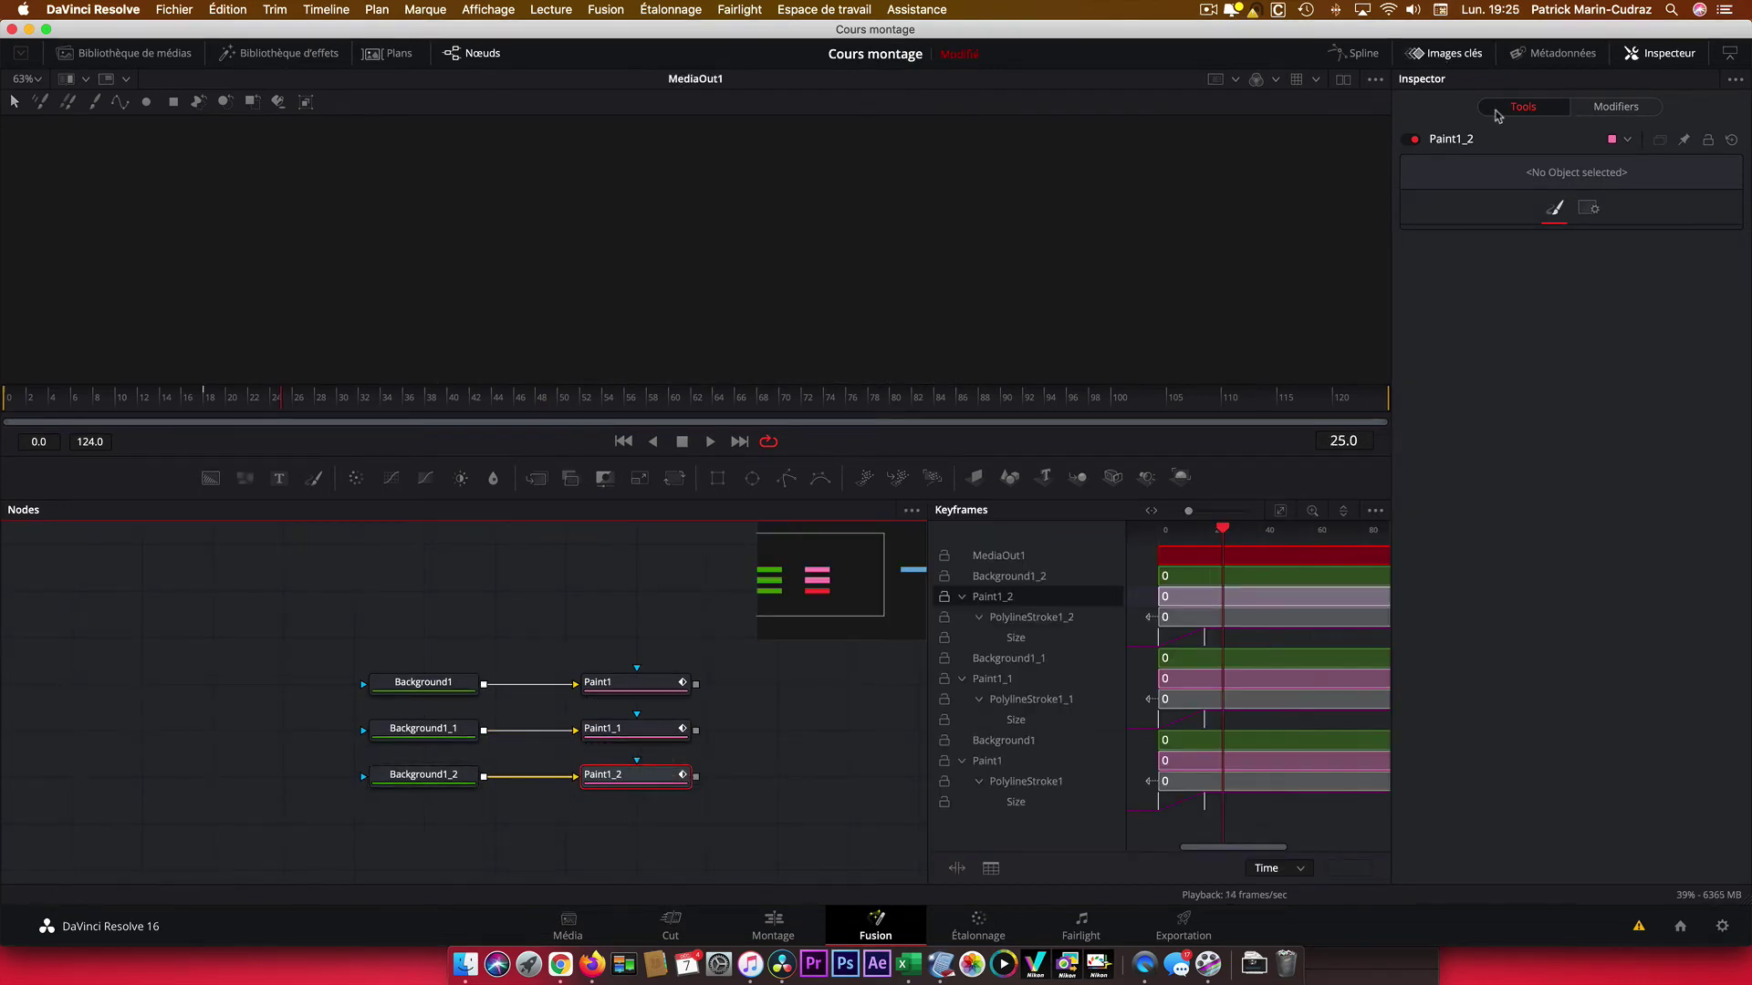
click(1657, 55)
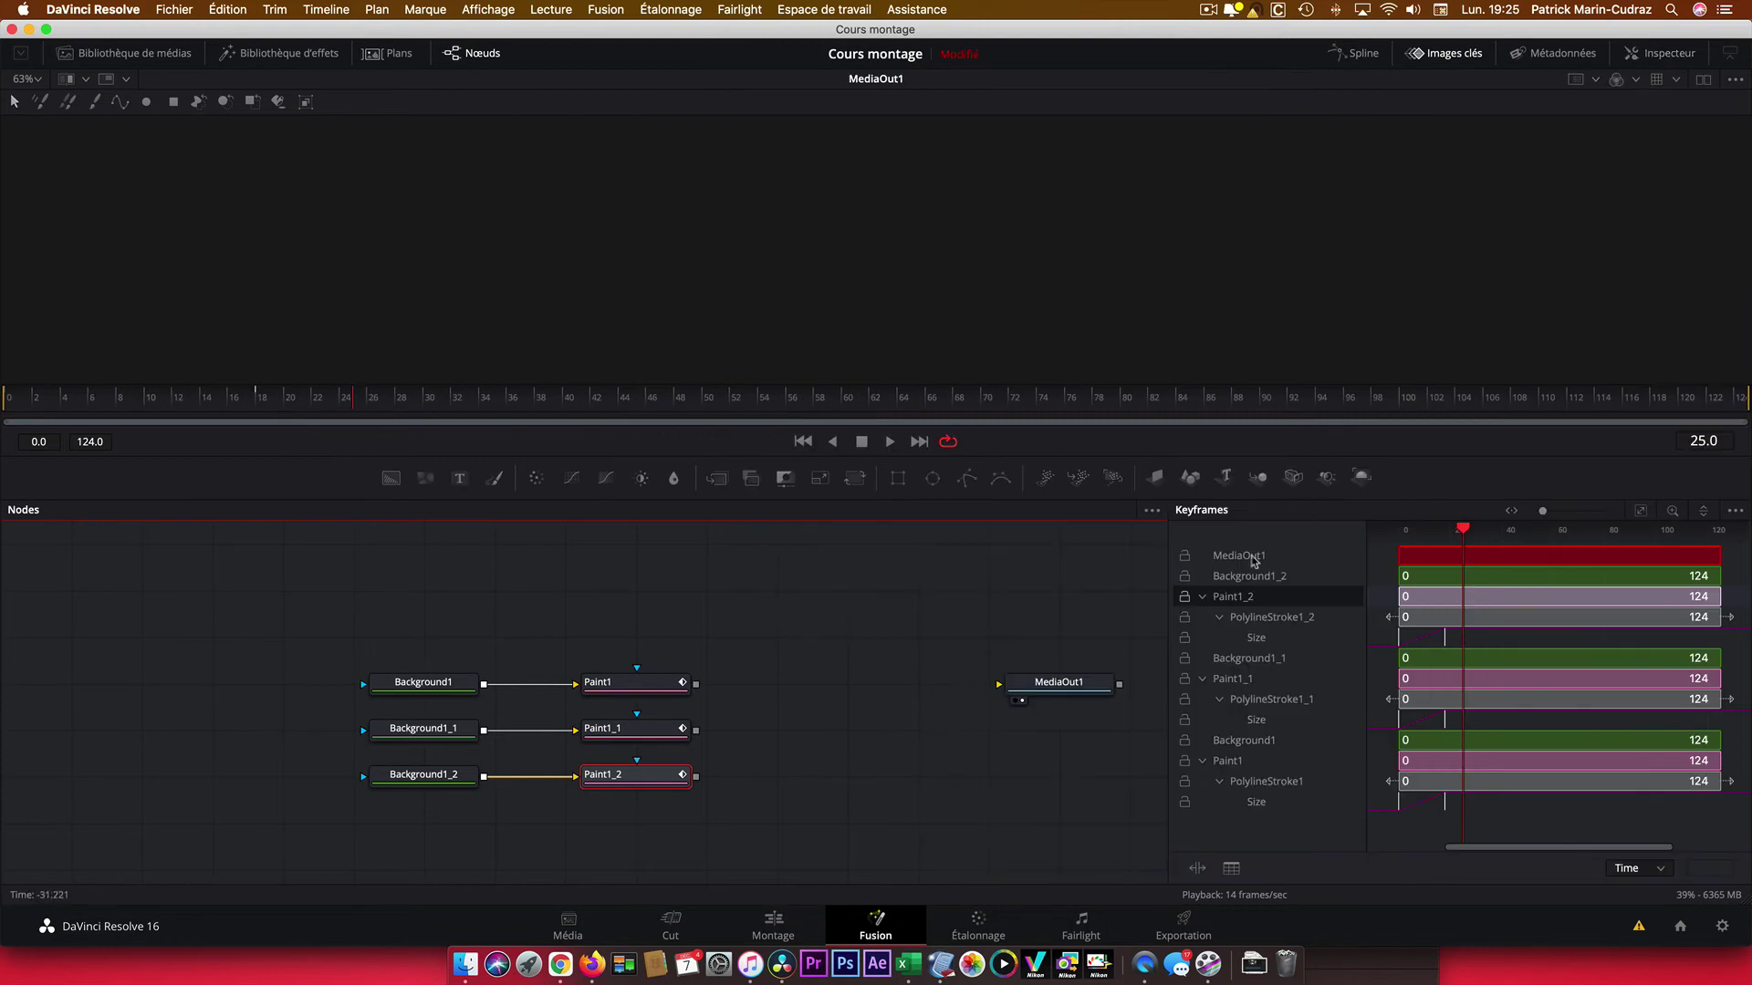
drag(1165, 631, 978, 631)
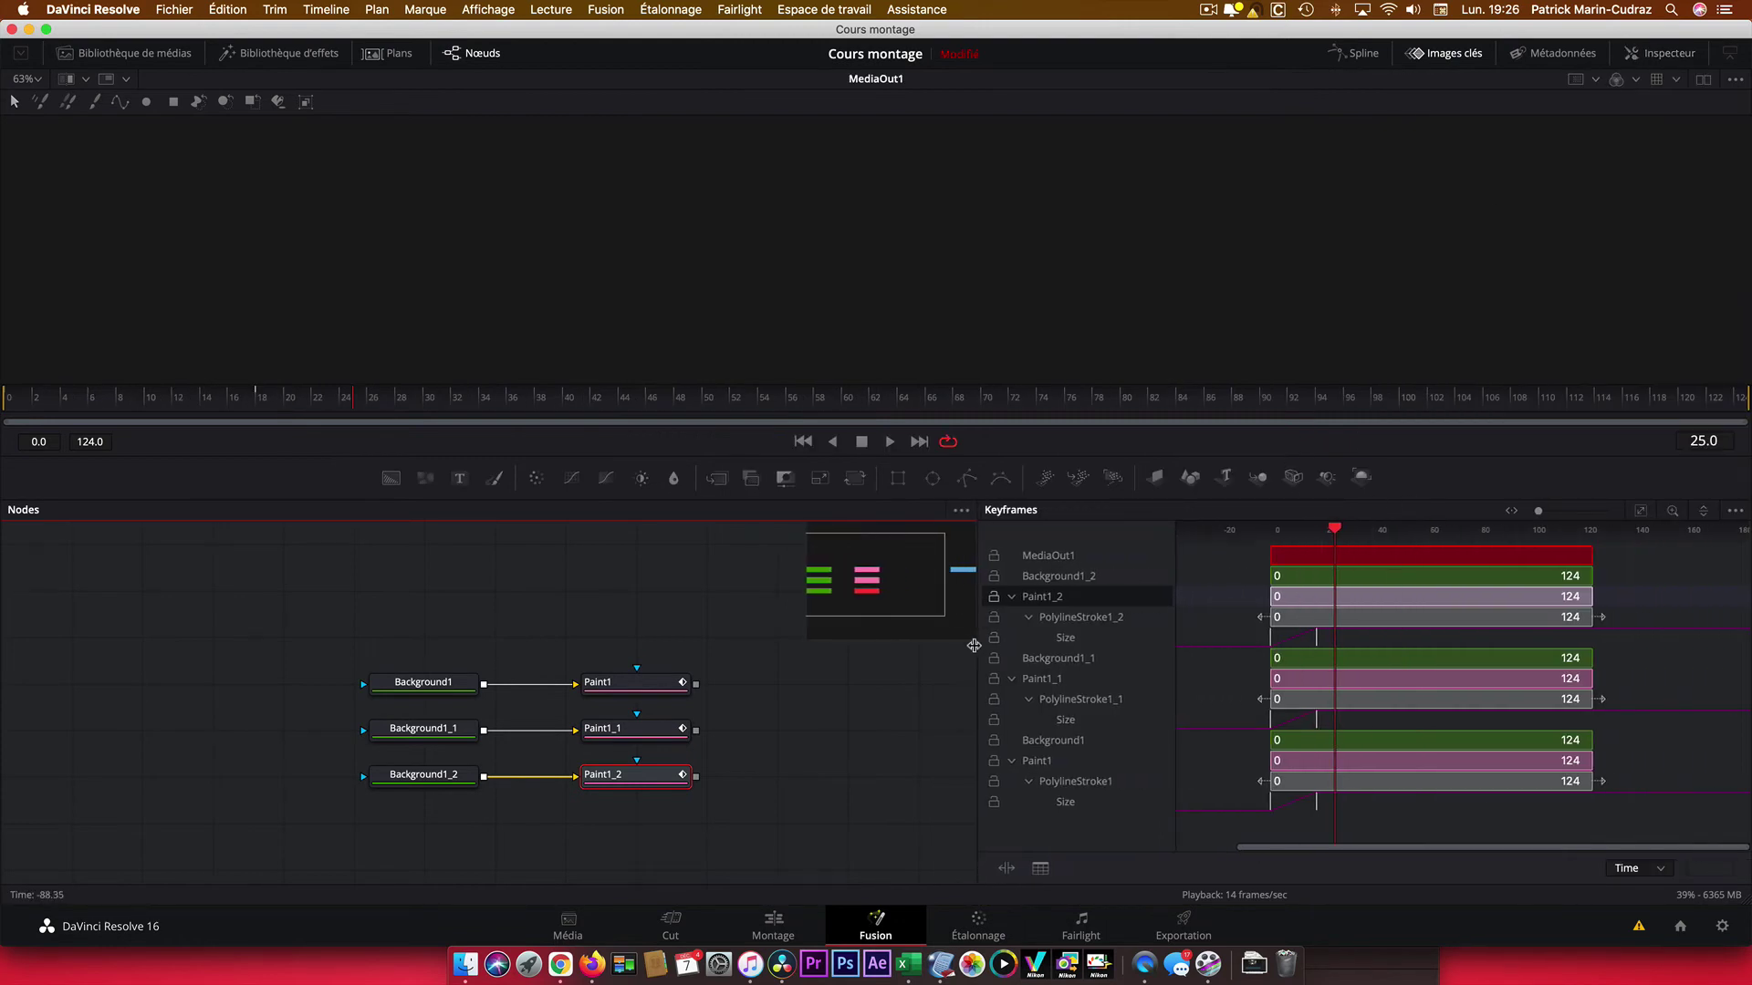
click(1640, 512)
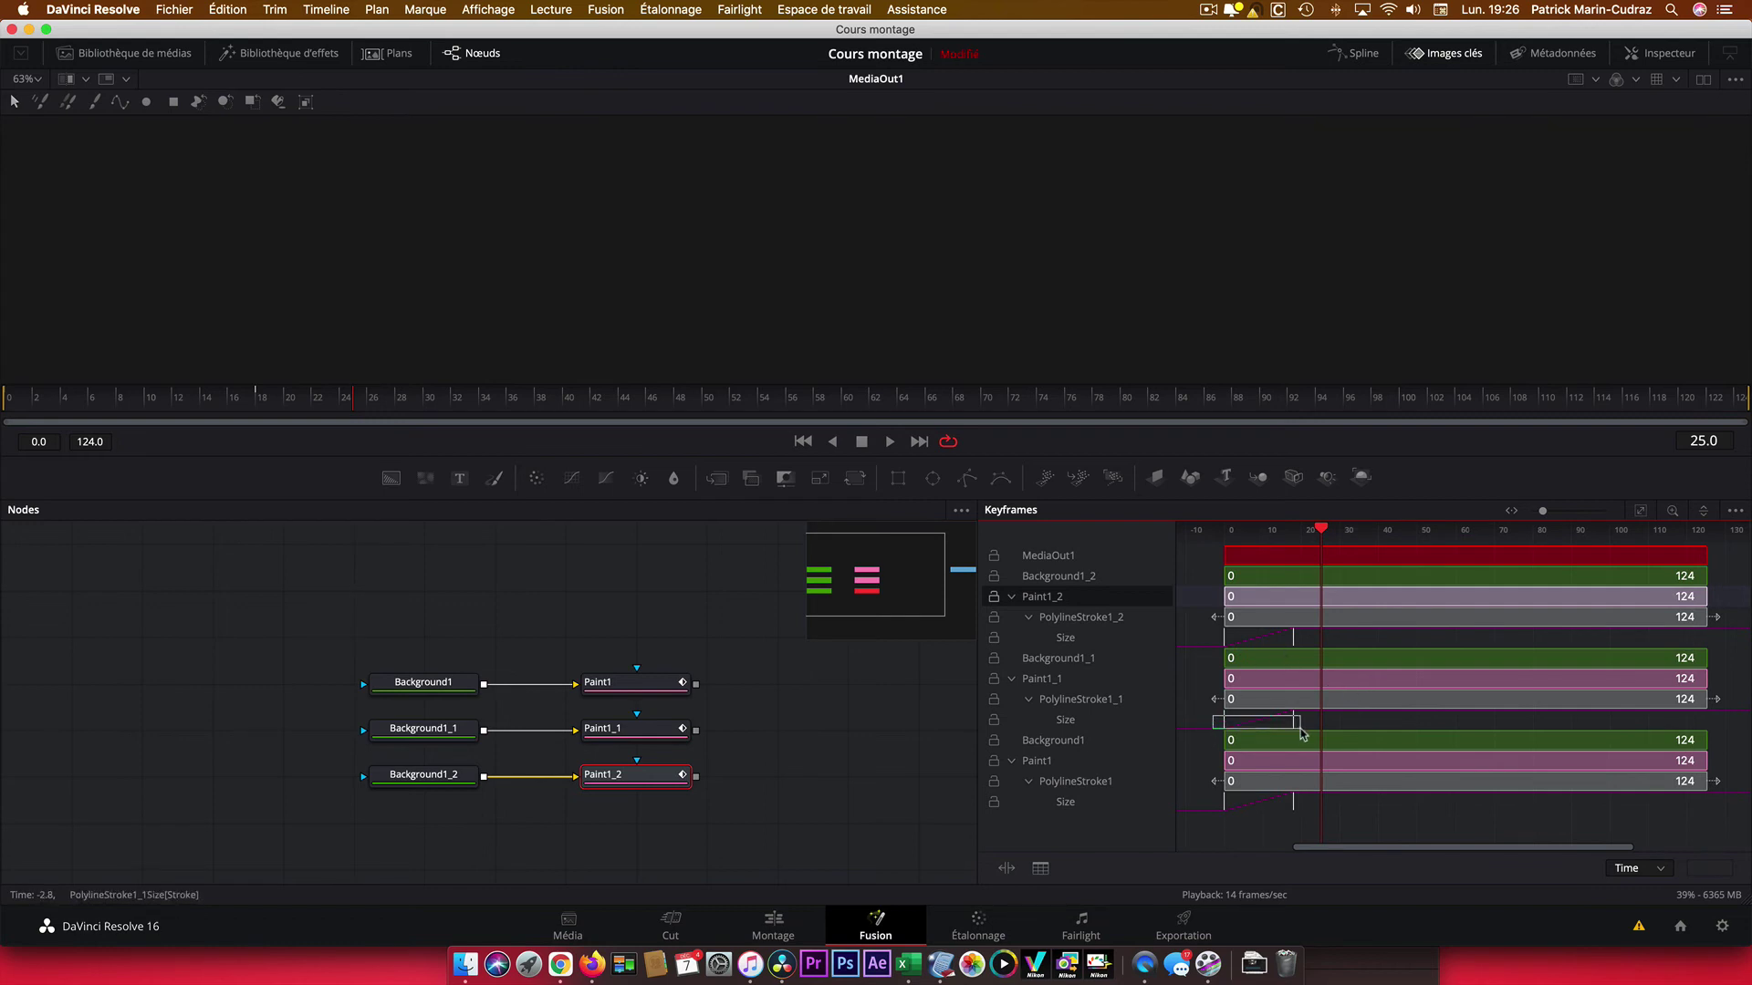
drag(1215, 720, 1311, 727)
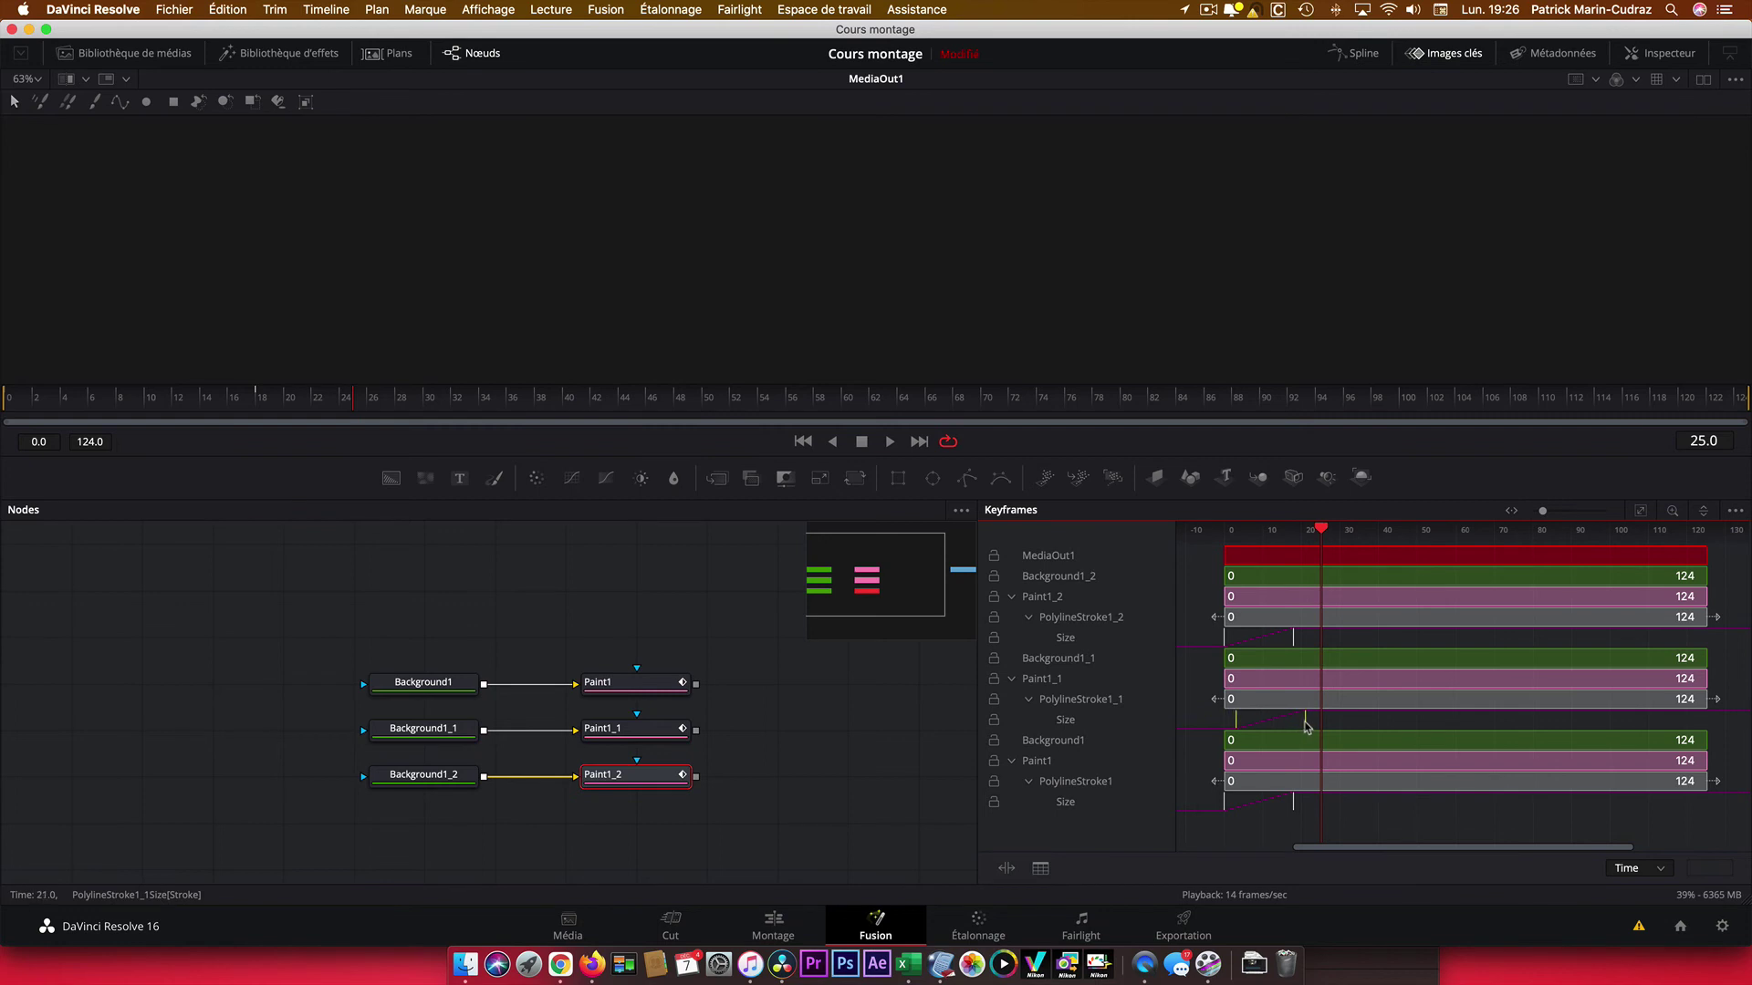
mouse_move(1213, 799)
mouse_down()
mouse_move(1312, 822)
mouse_move(1327, 809)
mouse_up()
drag(1319, 539, 1225, 540)
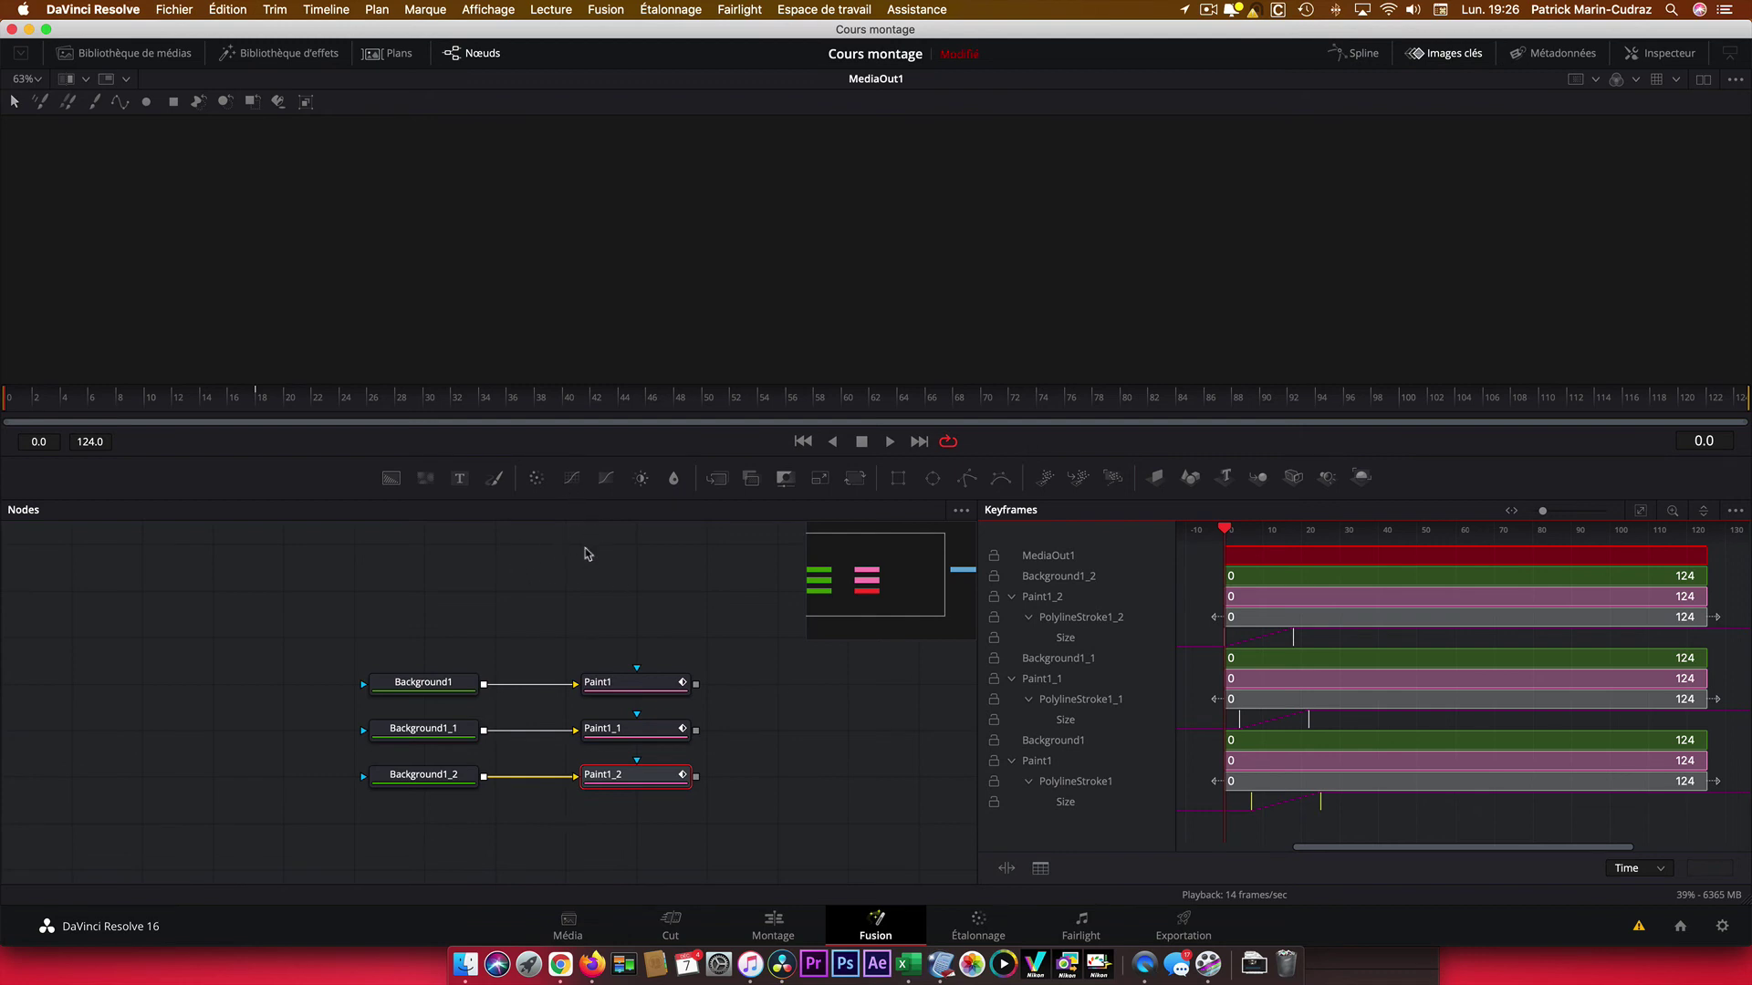
Add three Merge nodes after the Paint nodes, chained Merge1→Merge2→Merge3→MediaOut1.
mouse_move(716, 477)
mouse_down()
mouse_move(799, 688)
mouse_move(717, 685)
mouse_up()
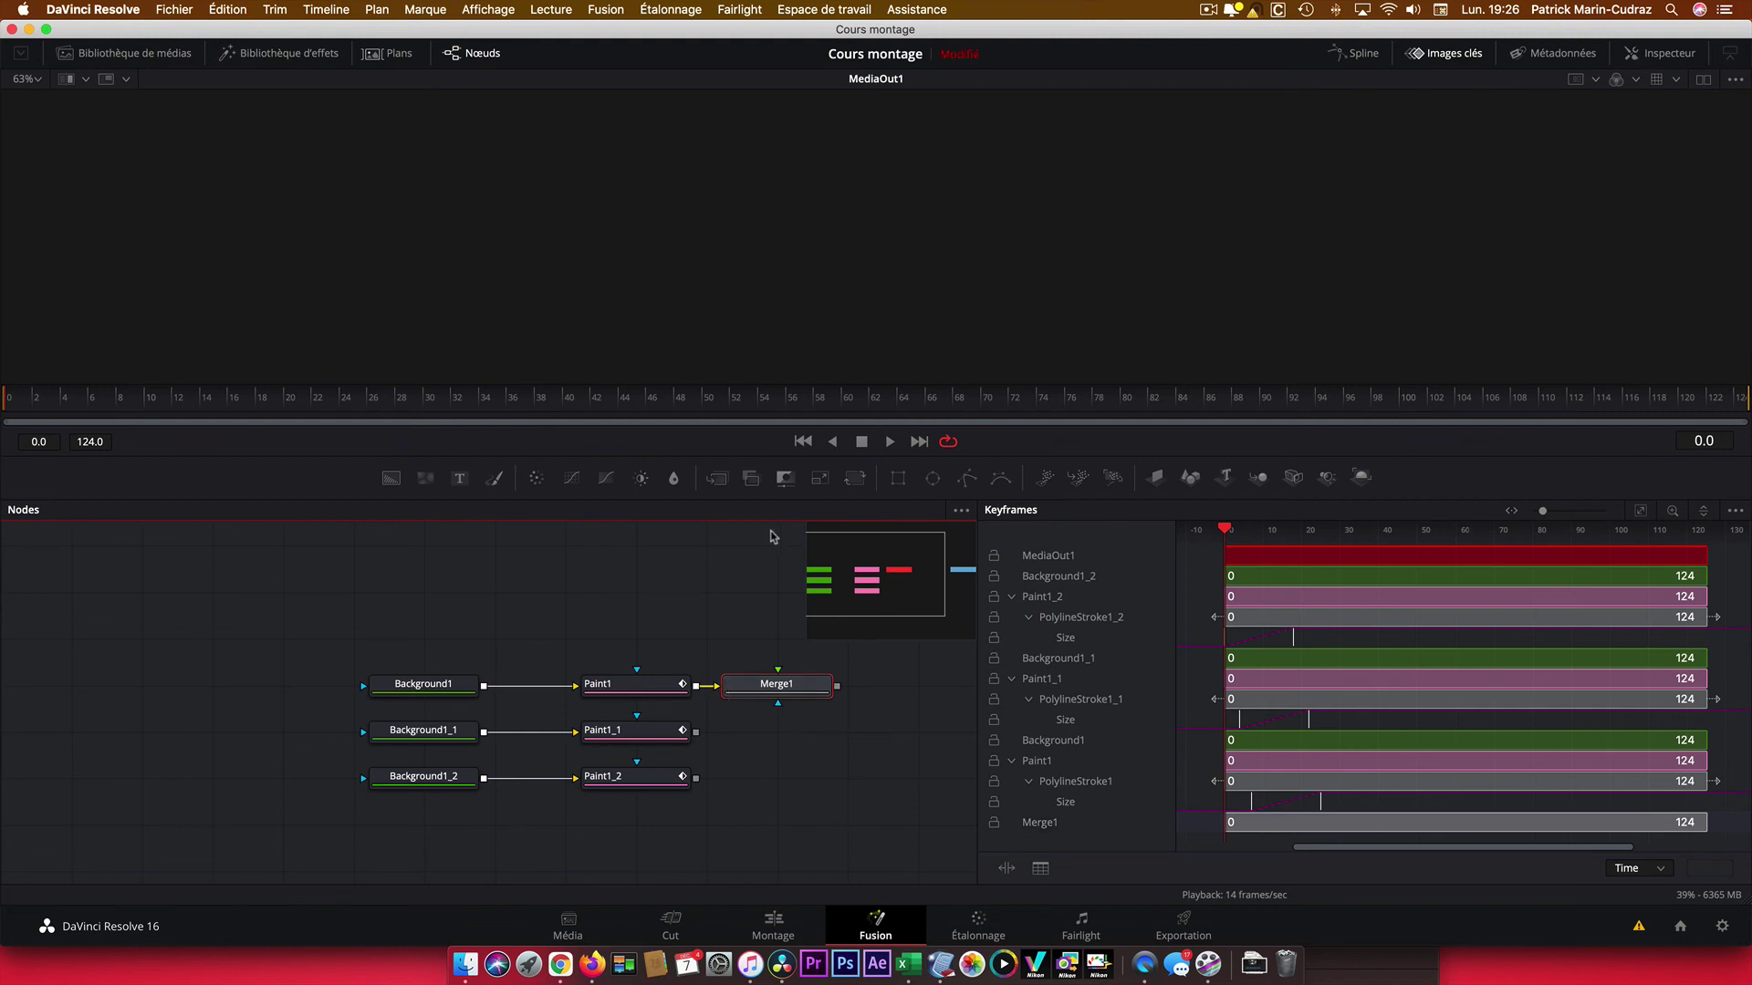
mouse_move(717, 478)
mouse_down()
mouse_move(767, 737)
mouse_move(719, 731)
mouse_up()
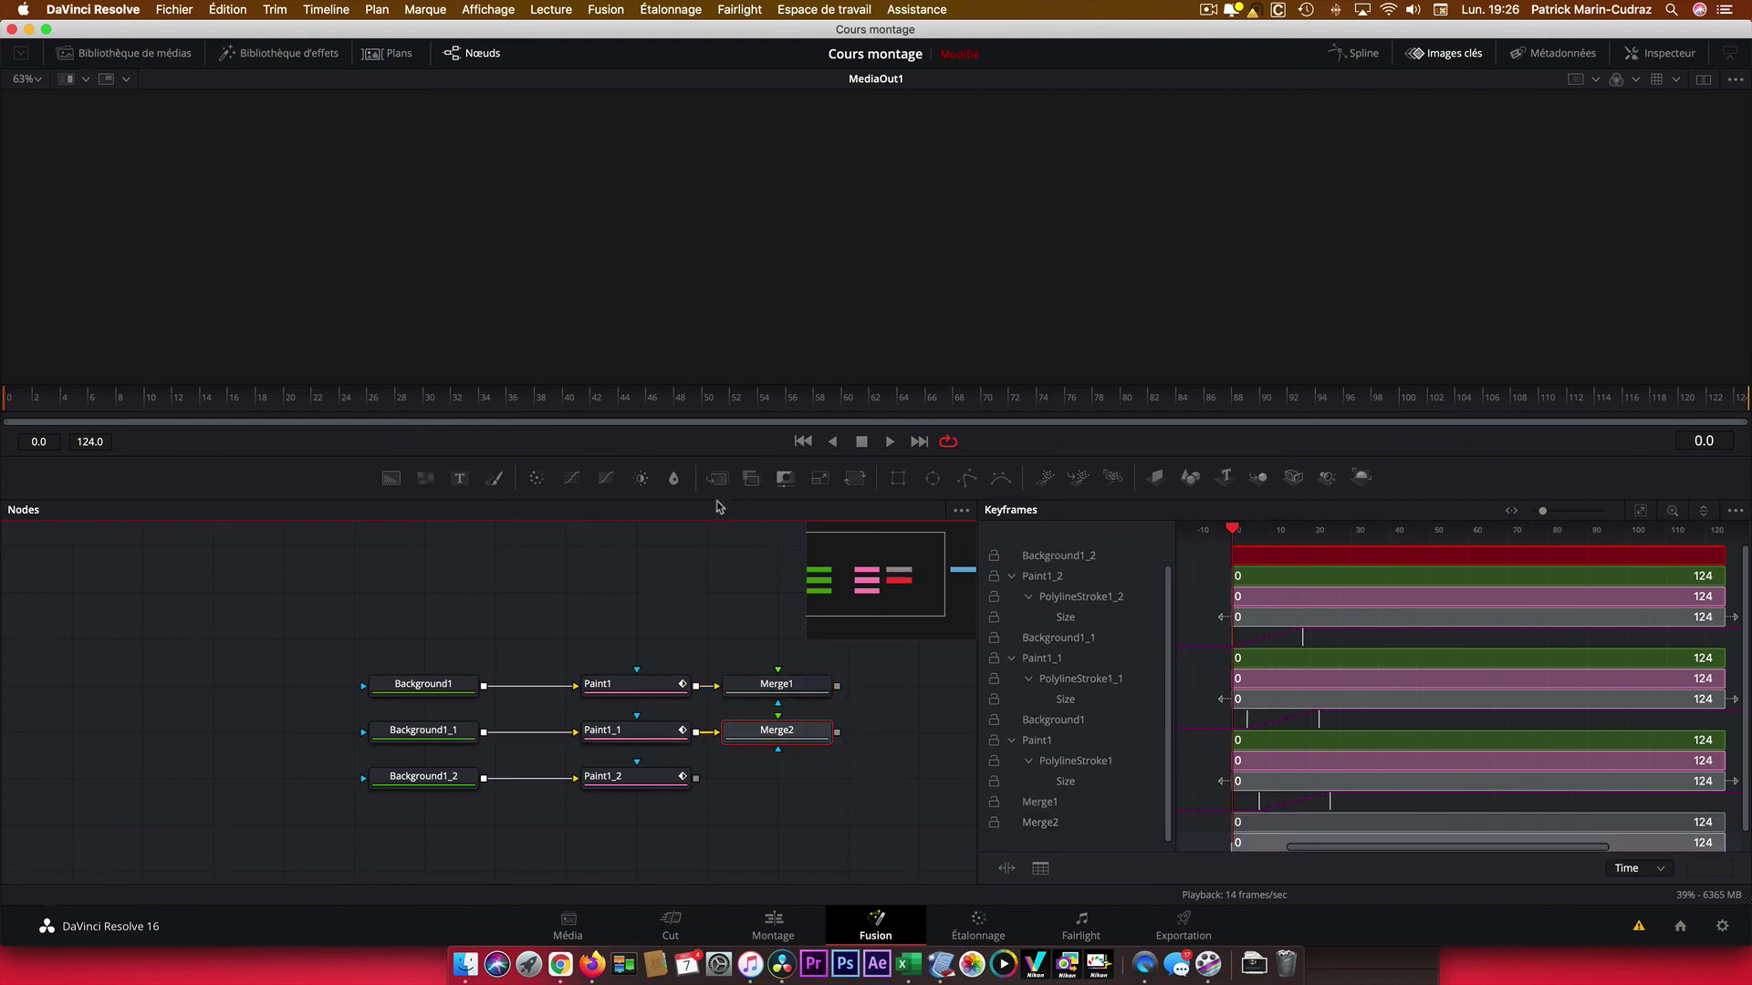
mouse_move(717, 477)
mouse_down()
mouse_move(767, 783)
mouse_move(717, 778)
mouse_up()
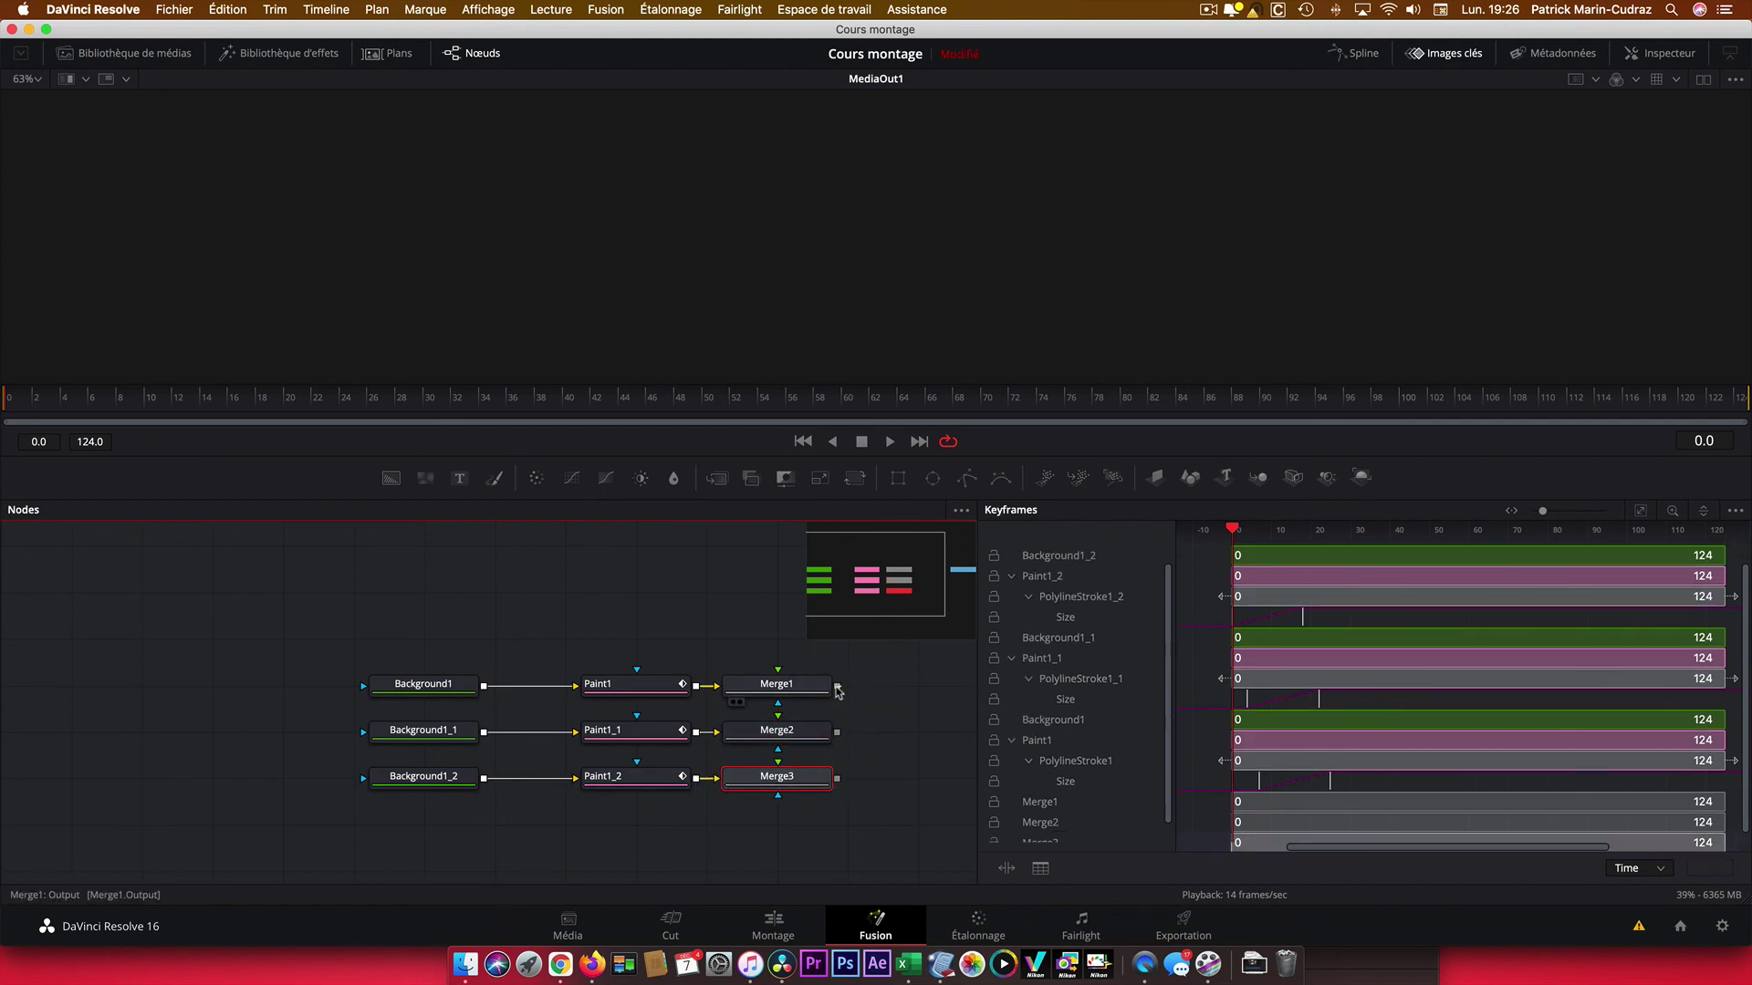
drag(836, 686, 821, 732)
scroll(915, 743, right, 5)
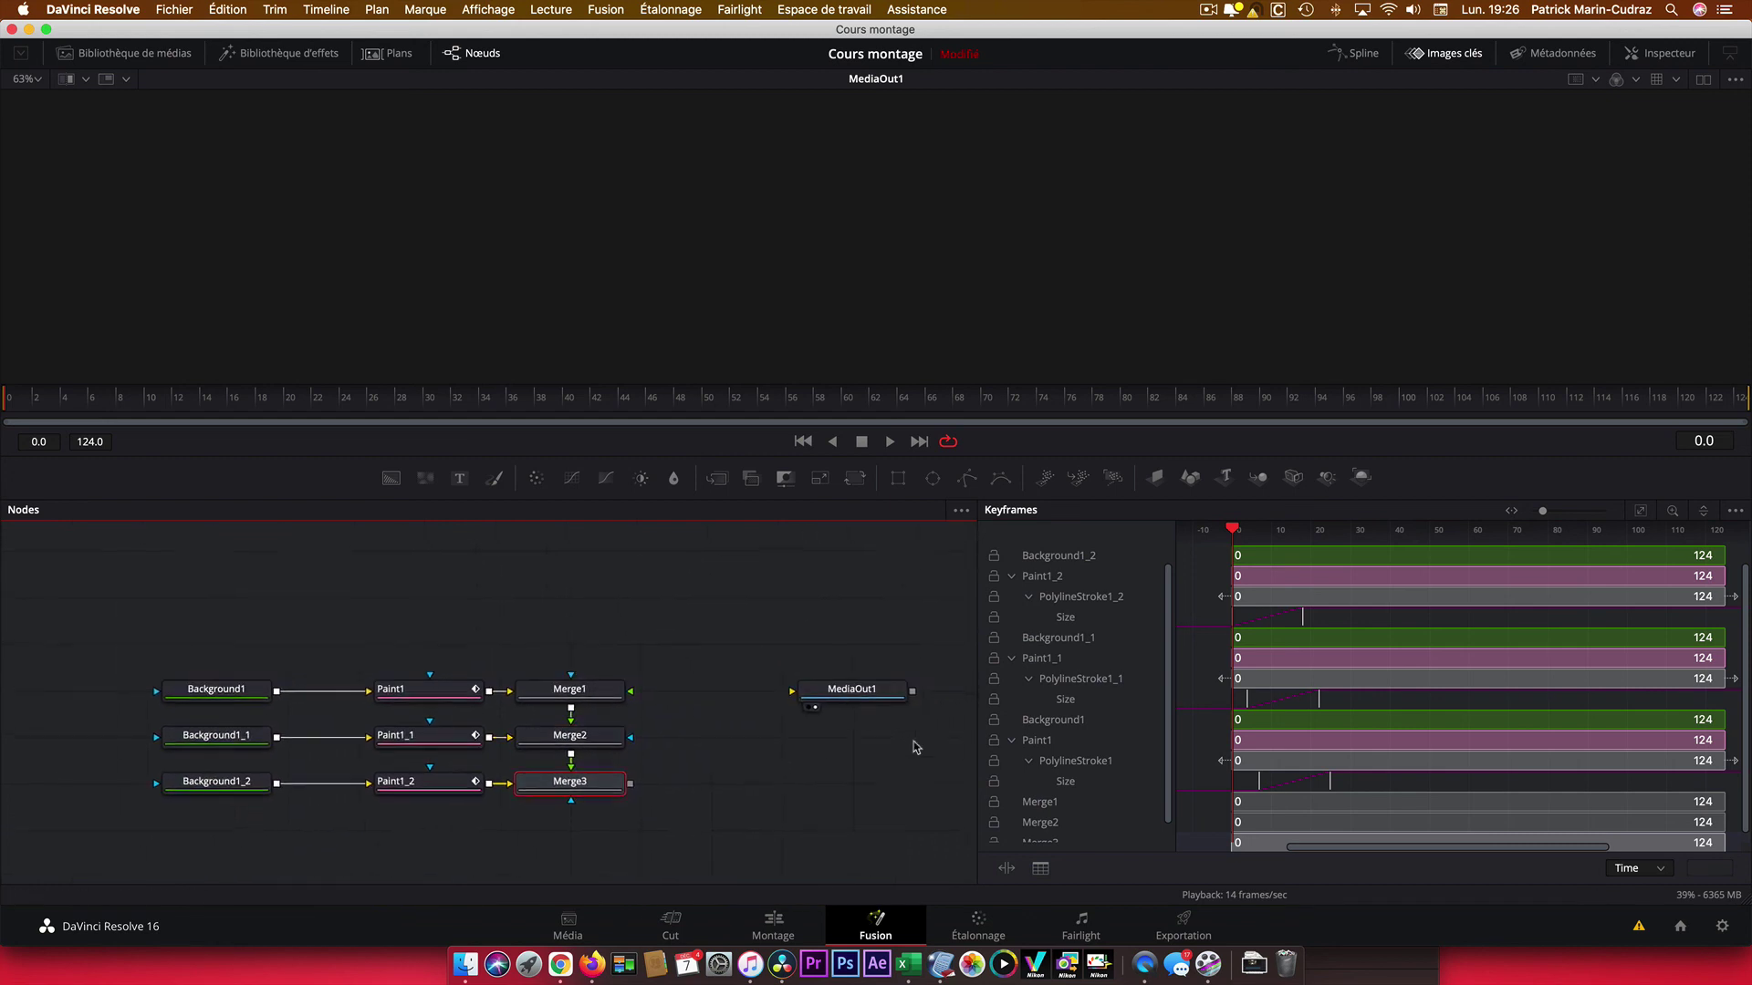
mouse_move(616, 786)
mouse_down()
mouse_move(764, 708)
mouse_move(865, 705)
mouse_up()
View MediaOut1 and play the three staggered growing rings from frame 0.
click(862, 698)
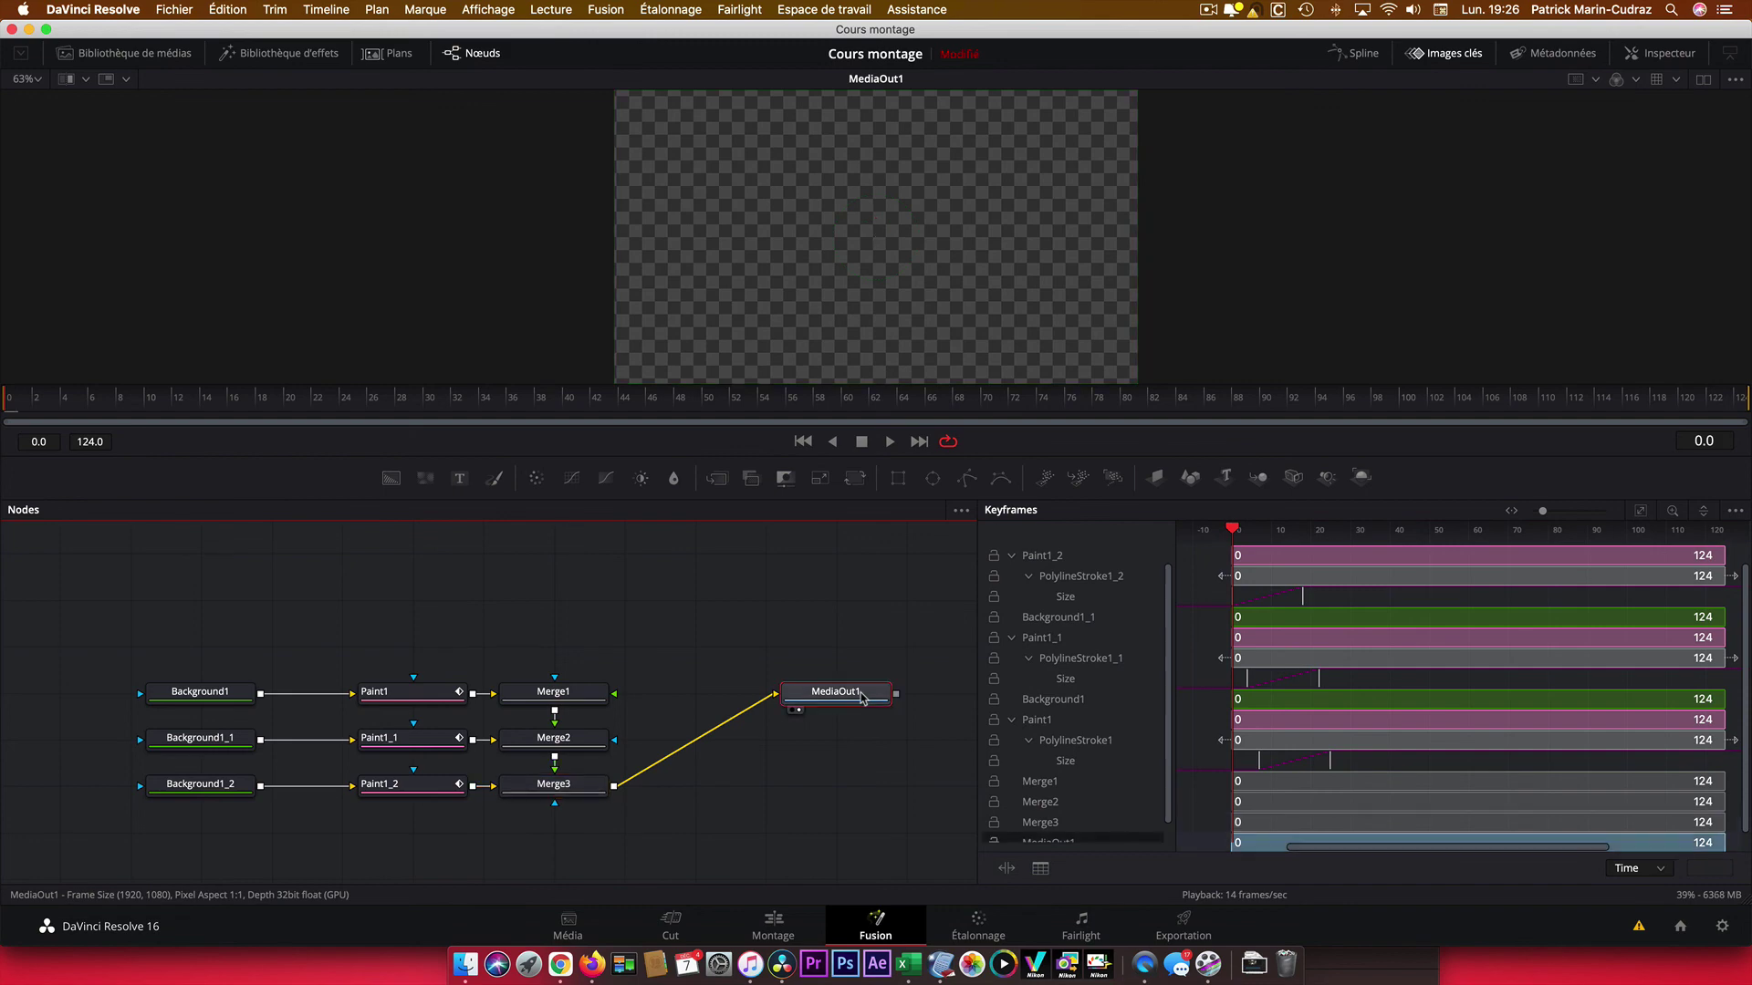
click(1248, 531)
drag(1248, 534, 1300, 534)
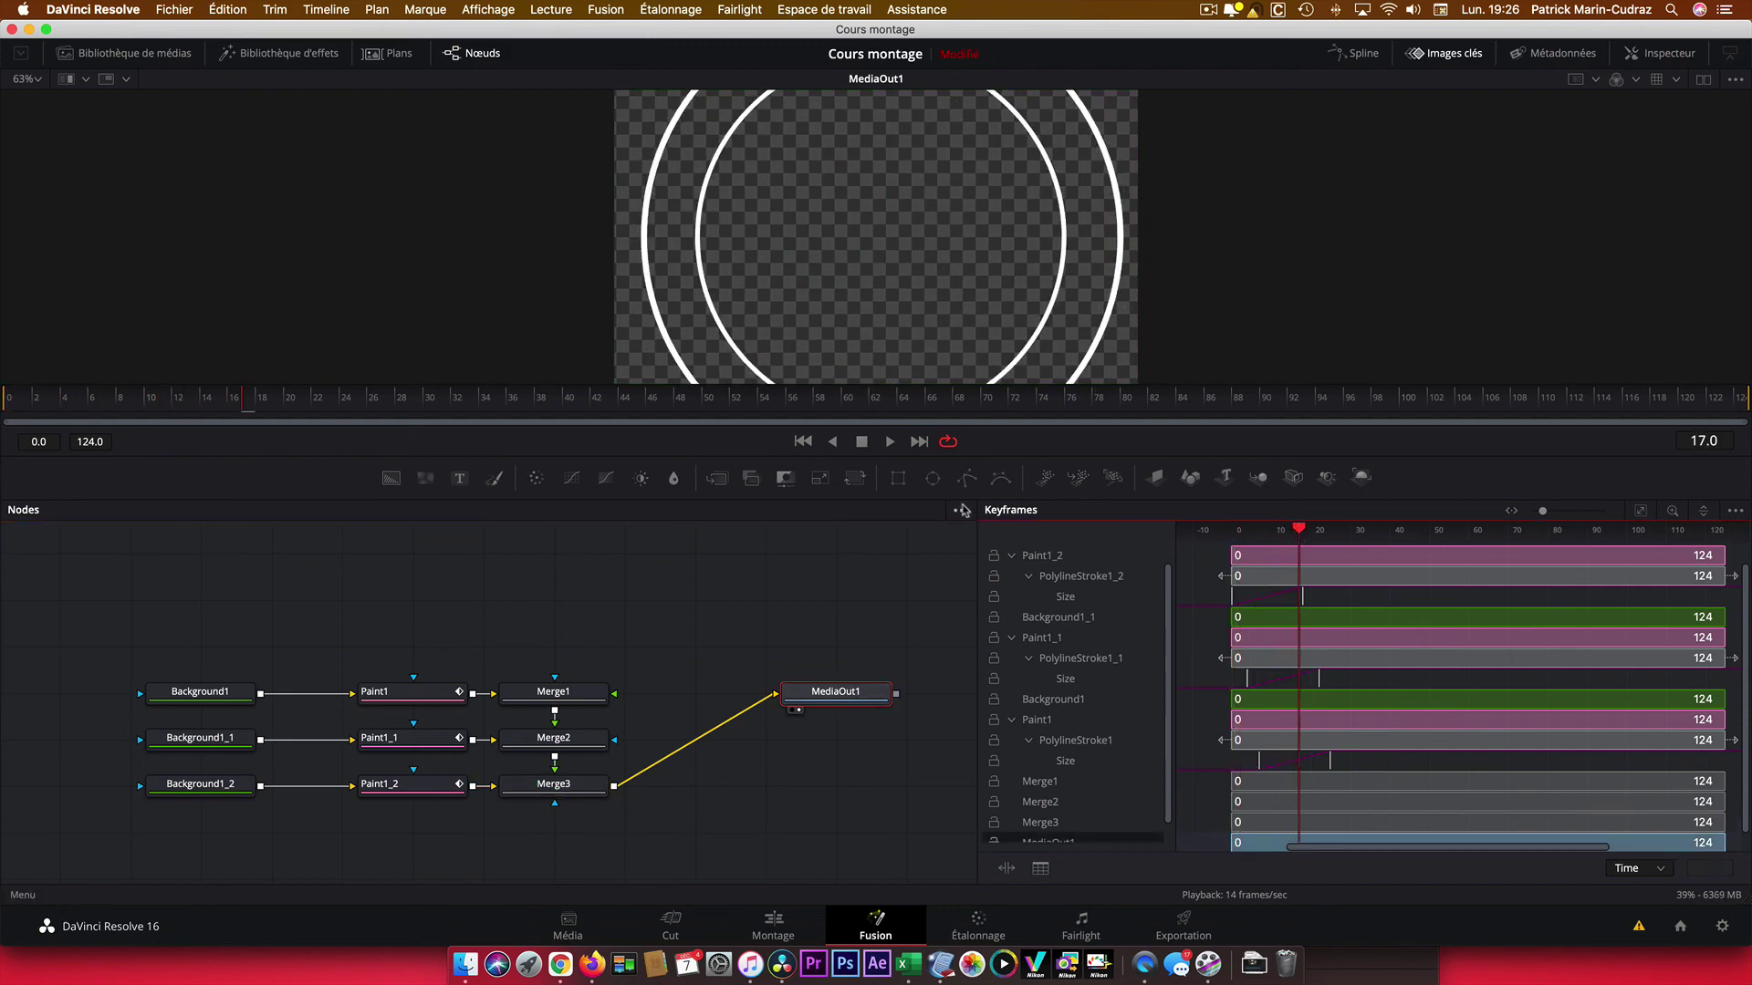
click(802, 441)
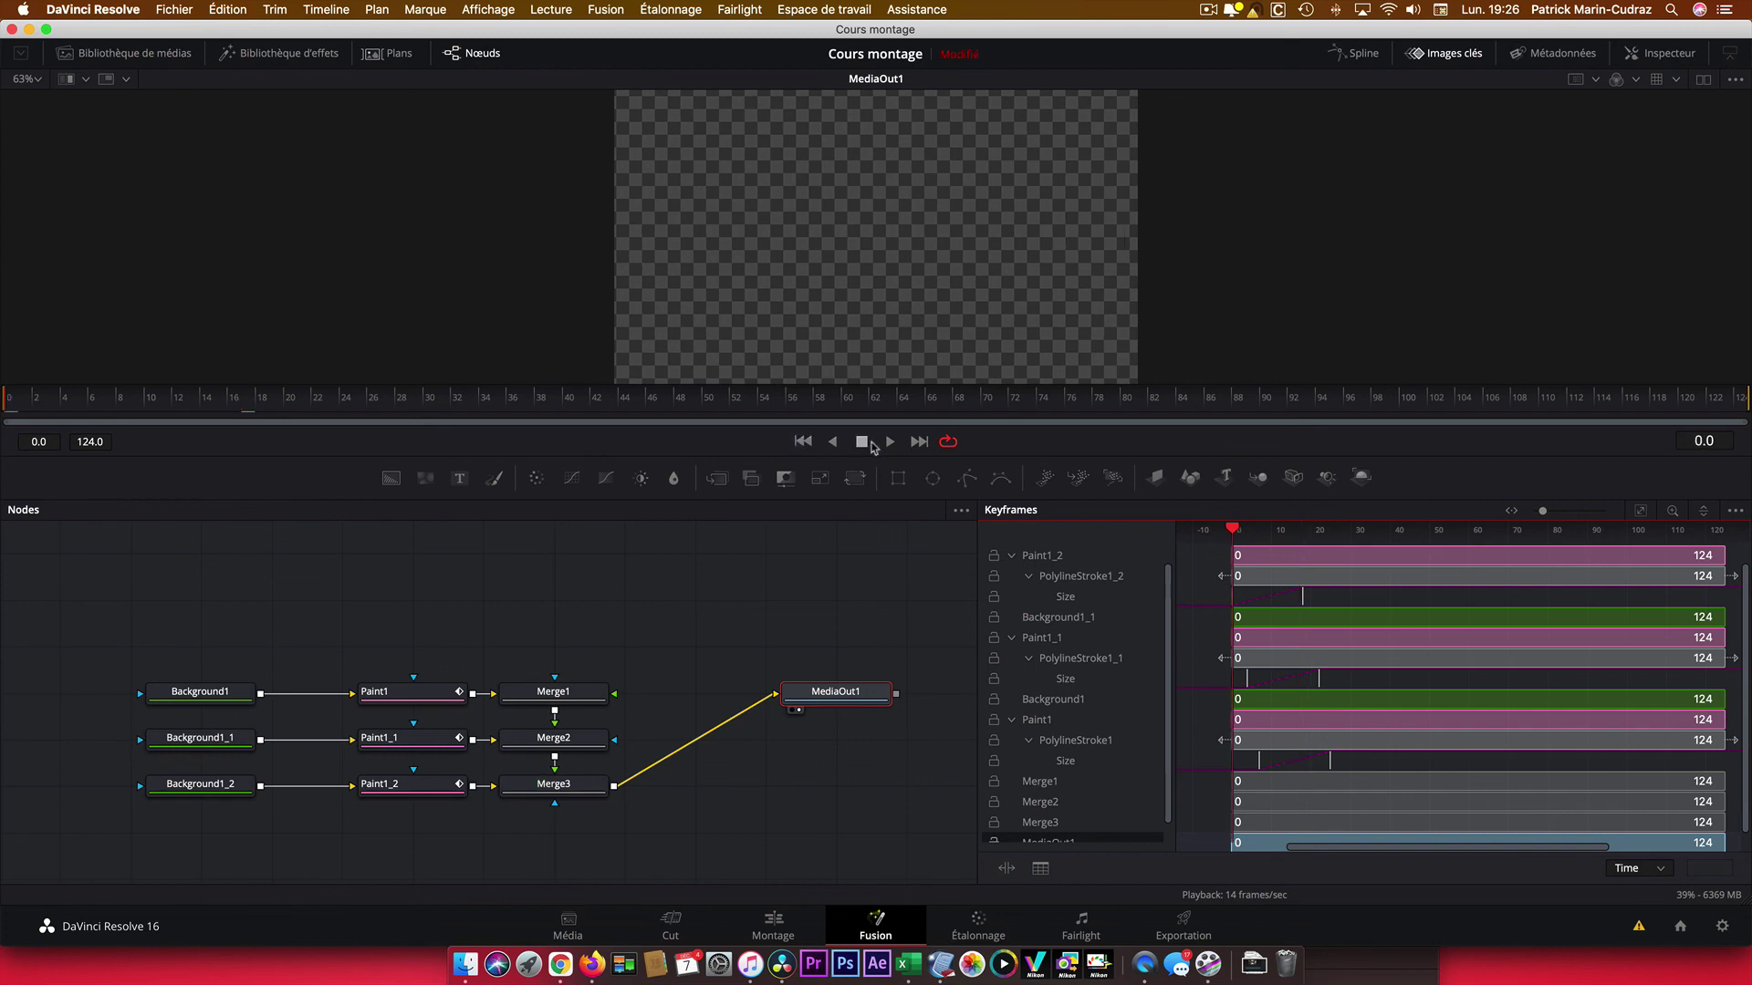
click(889, 442)
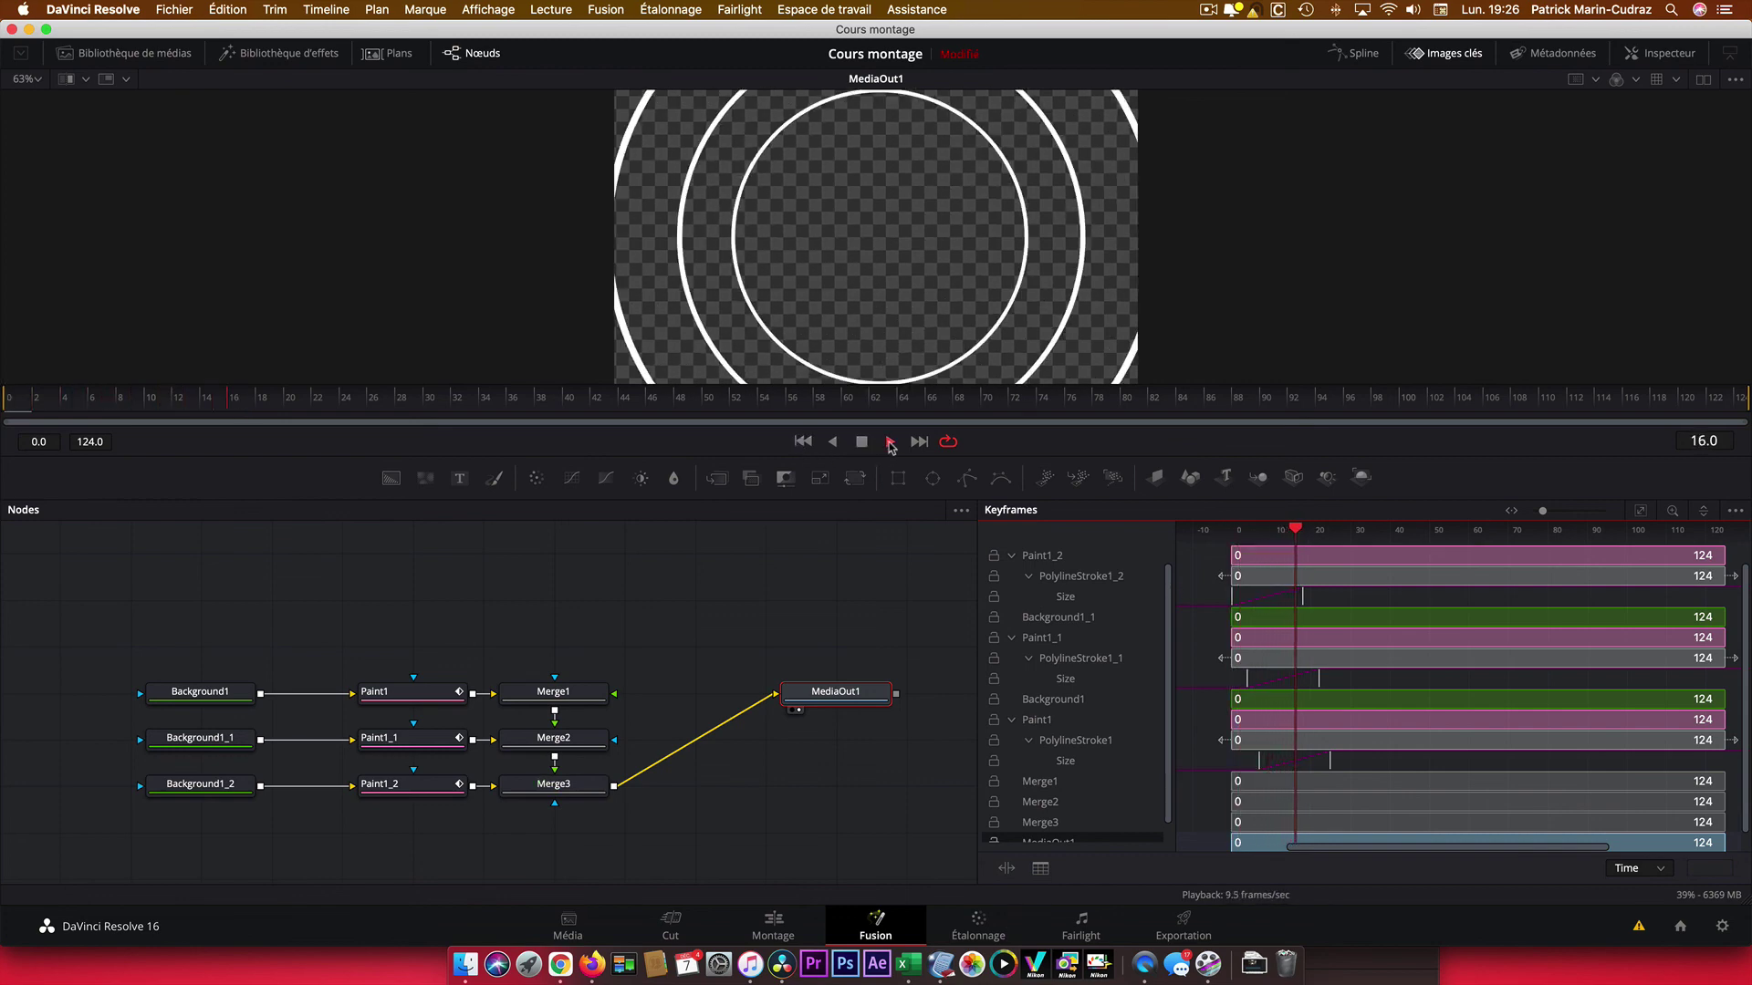